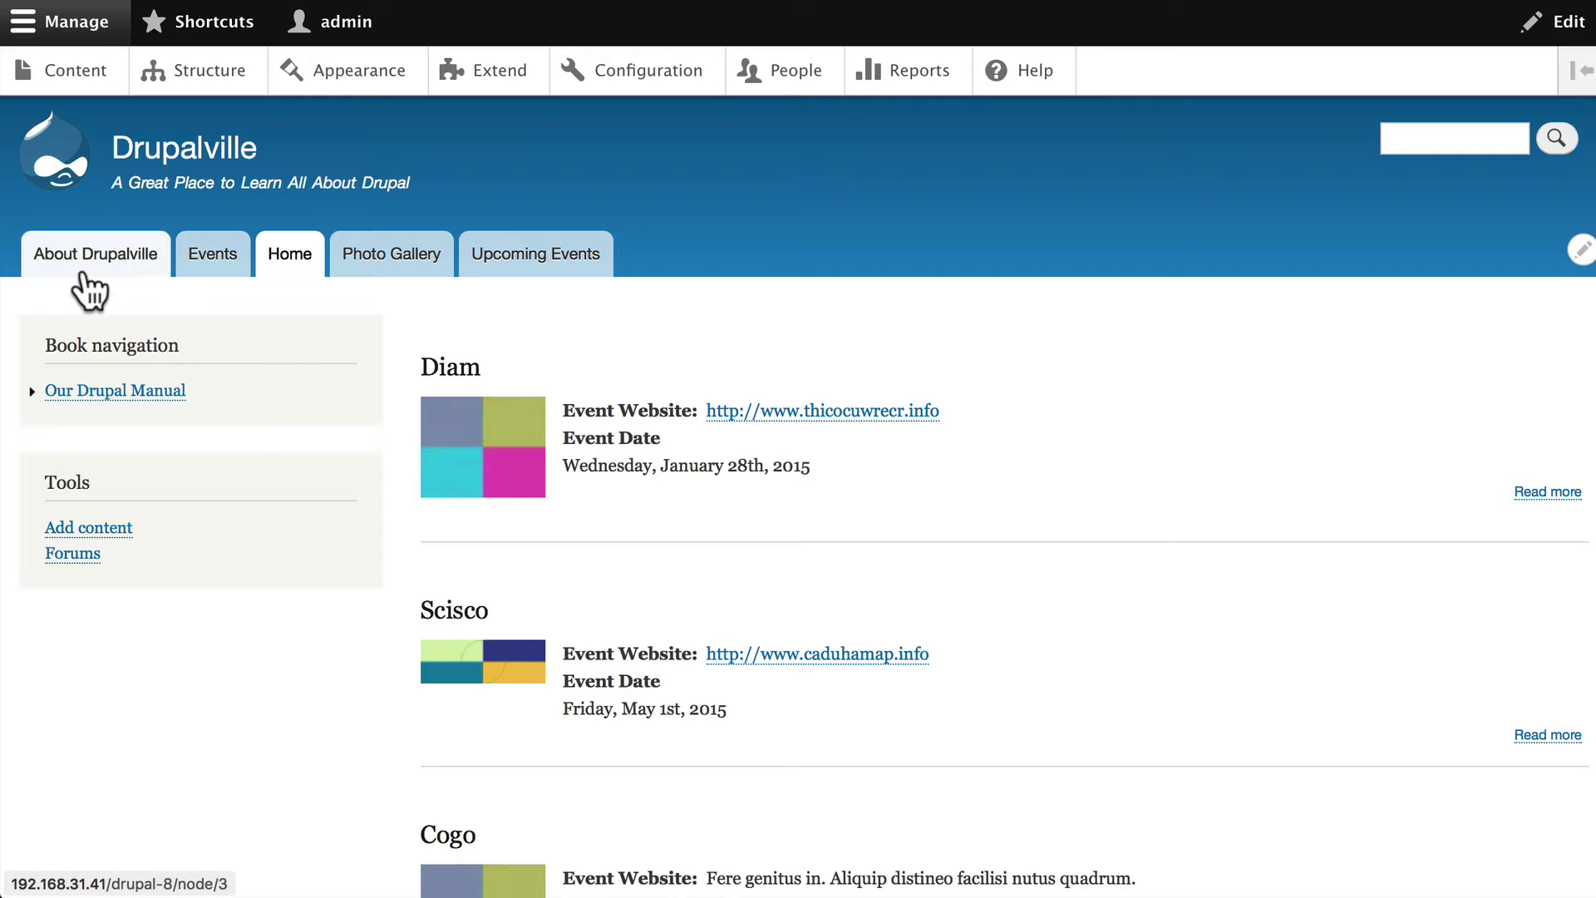
Go to Structure > Menus and choose Edit menu on the Main navigation row.
{"action": "left_click", "coordinate": [203, 66]}
{"action": "scroll", "coordinate": [203, 399], "scroll_direction": "down", "scroll_amount": 4}
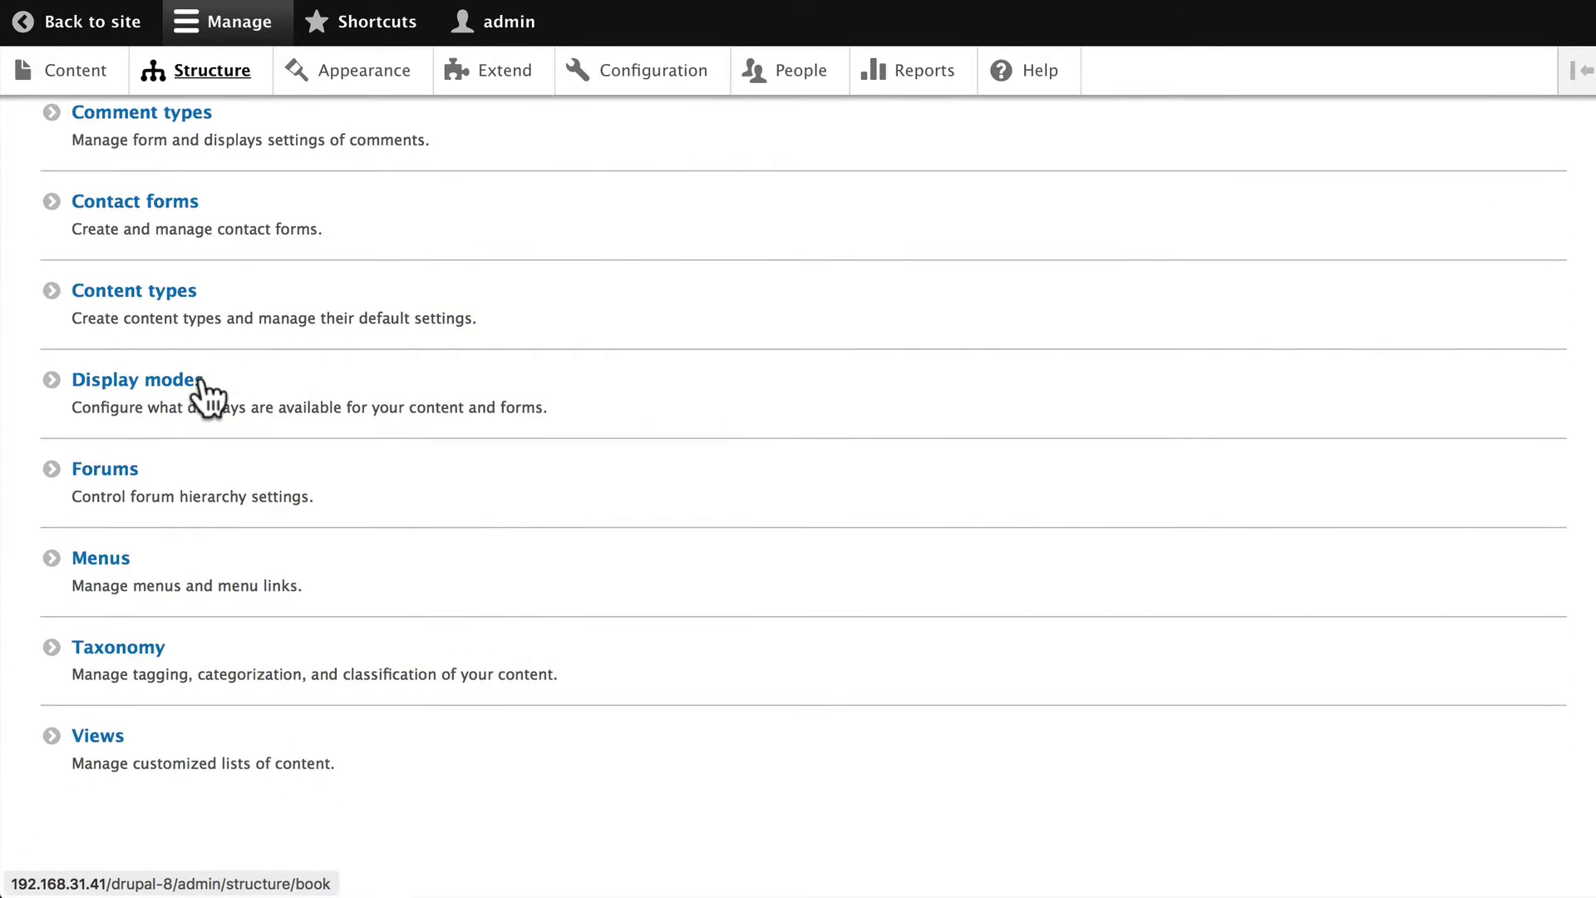
{"action": "left_click", "coordinate": [83, 564]}
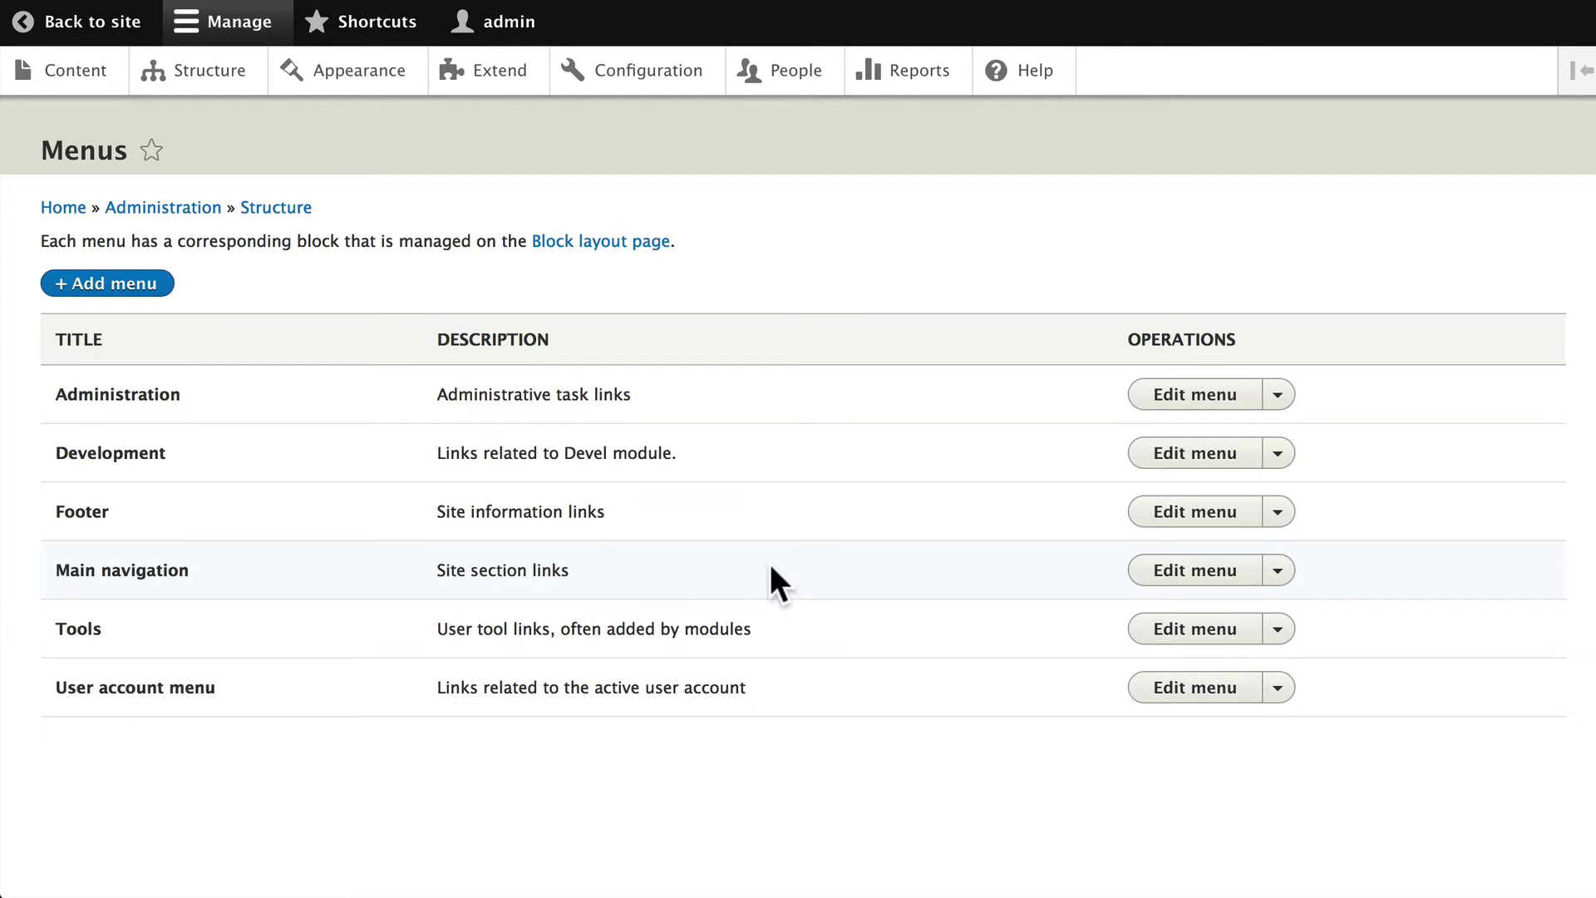
{"action": "left_click", "coordinate": [1215, 569]}
Drag Home to the top and Upcoming Events to second place, then save the order.
{"action": "scroll", "coordinate": [1215, 568], "scroll_direction": "down", "scroll_amount": 3}
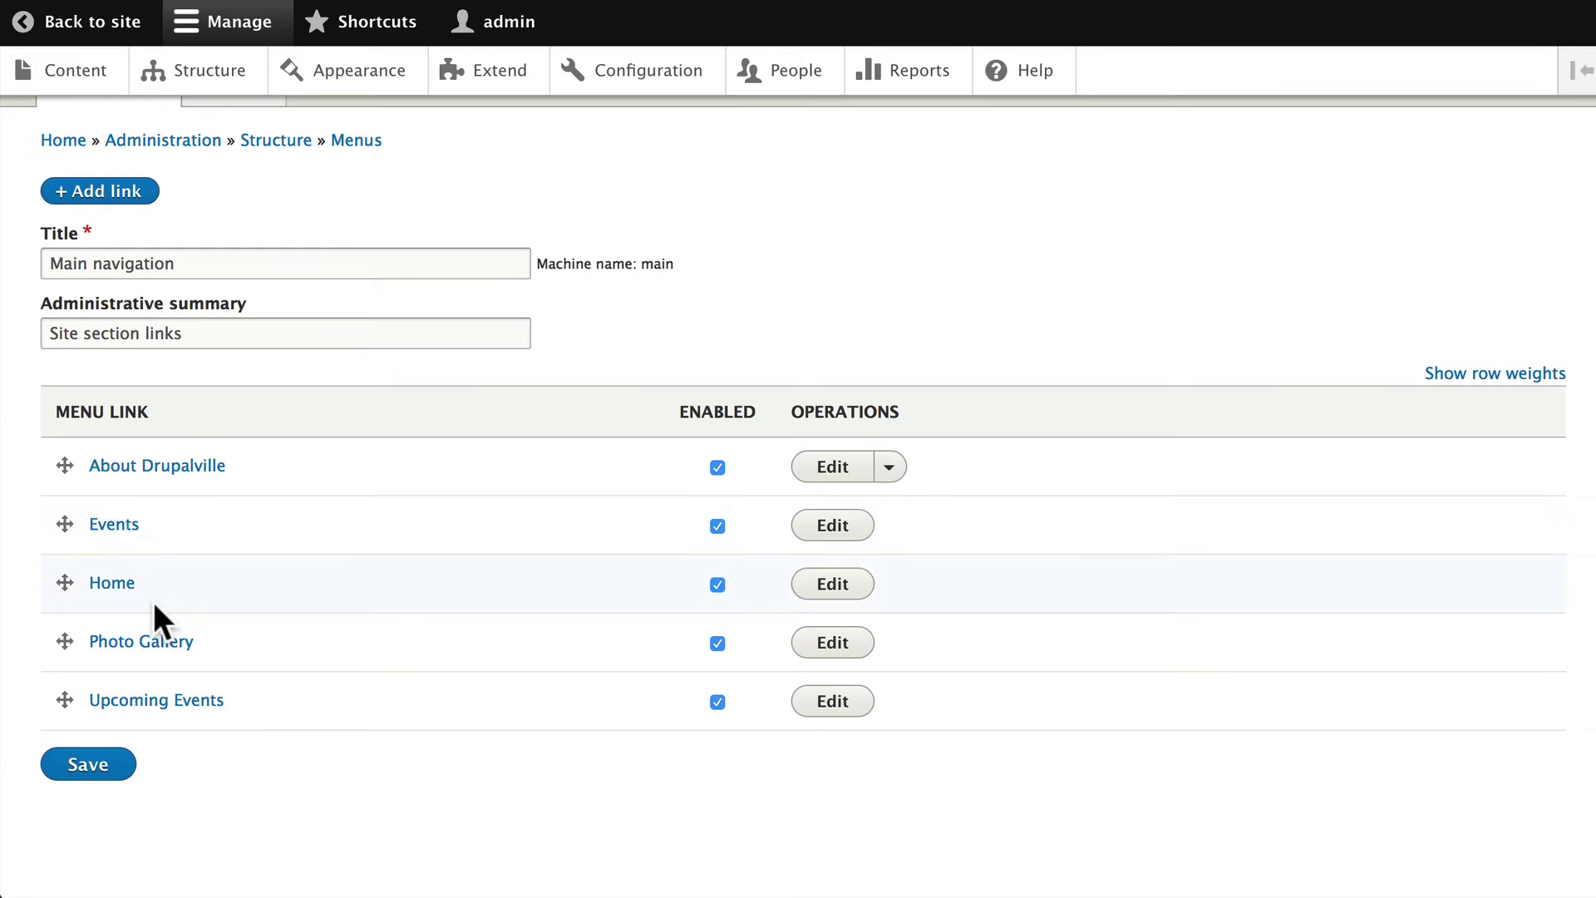
{"action": "left_click_drag", "start_coordinate": [57, 596], "coordinate": [57, 482]}
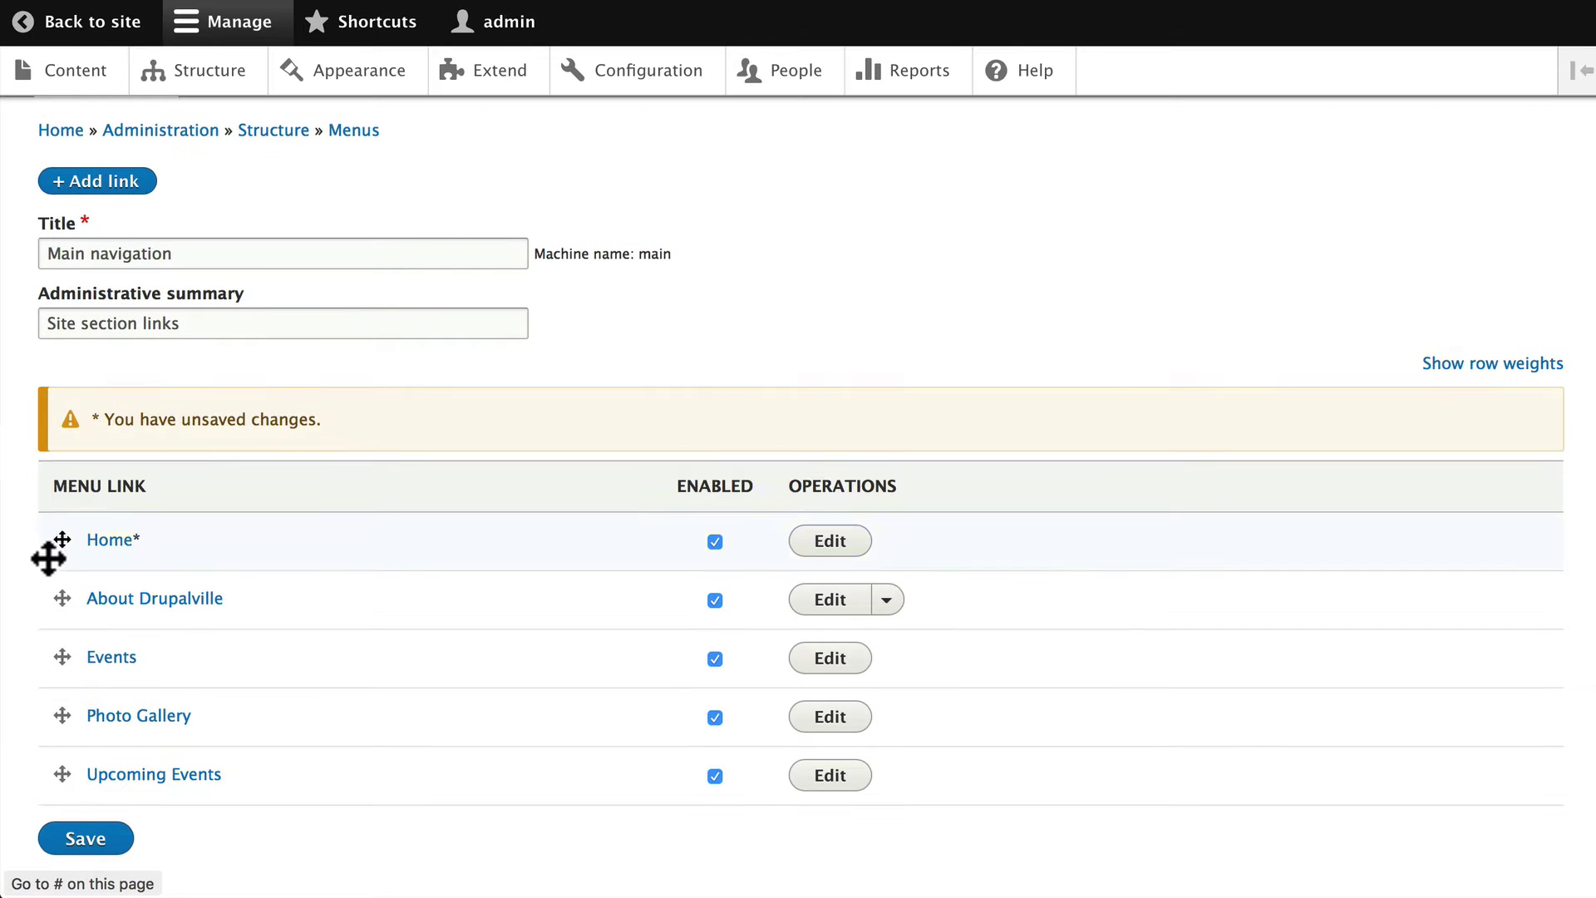
{"action": "scroll", "coordinate": [53, 554], "scroll_direction": "down", "scroll_amount": 2}
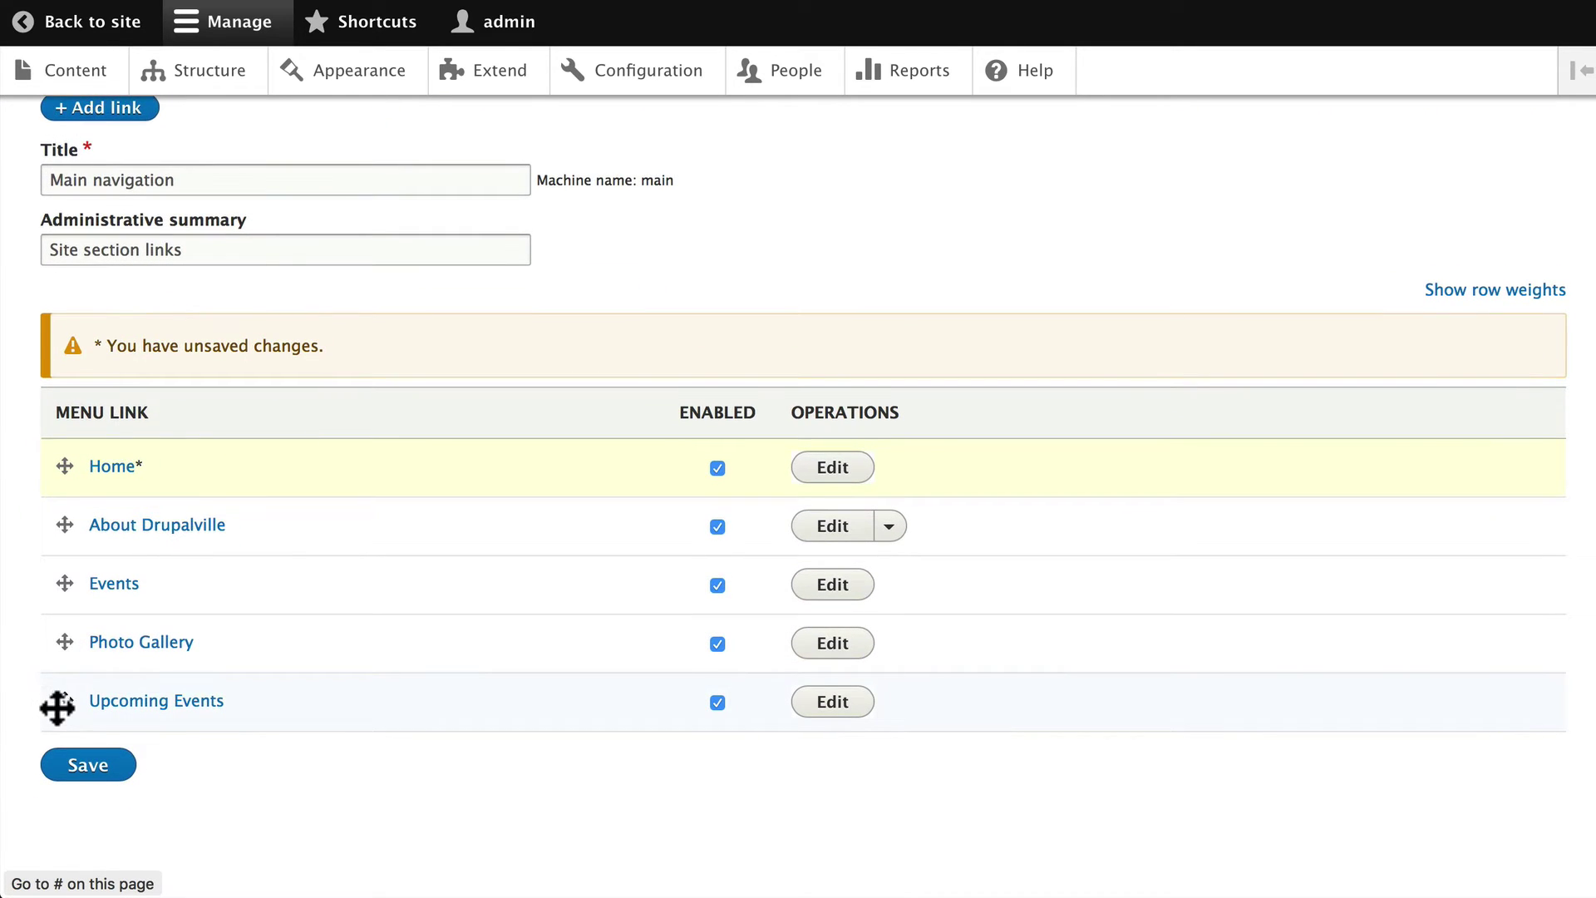
{"action": "left_click_drag", "start_coordinate": [57, 706], "coordinate": [57, 547]}
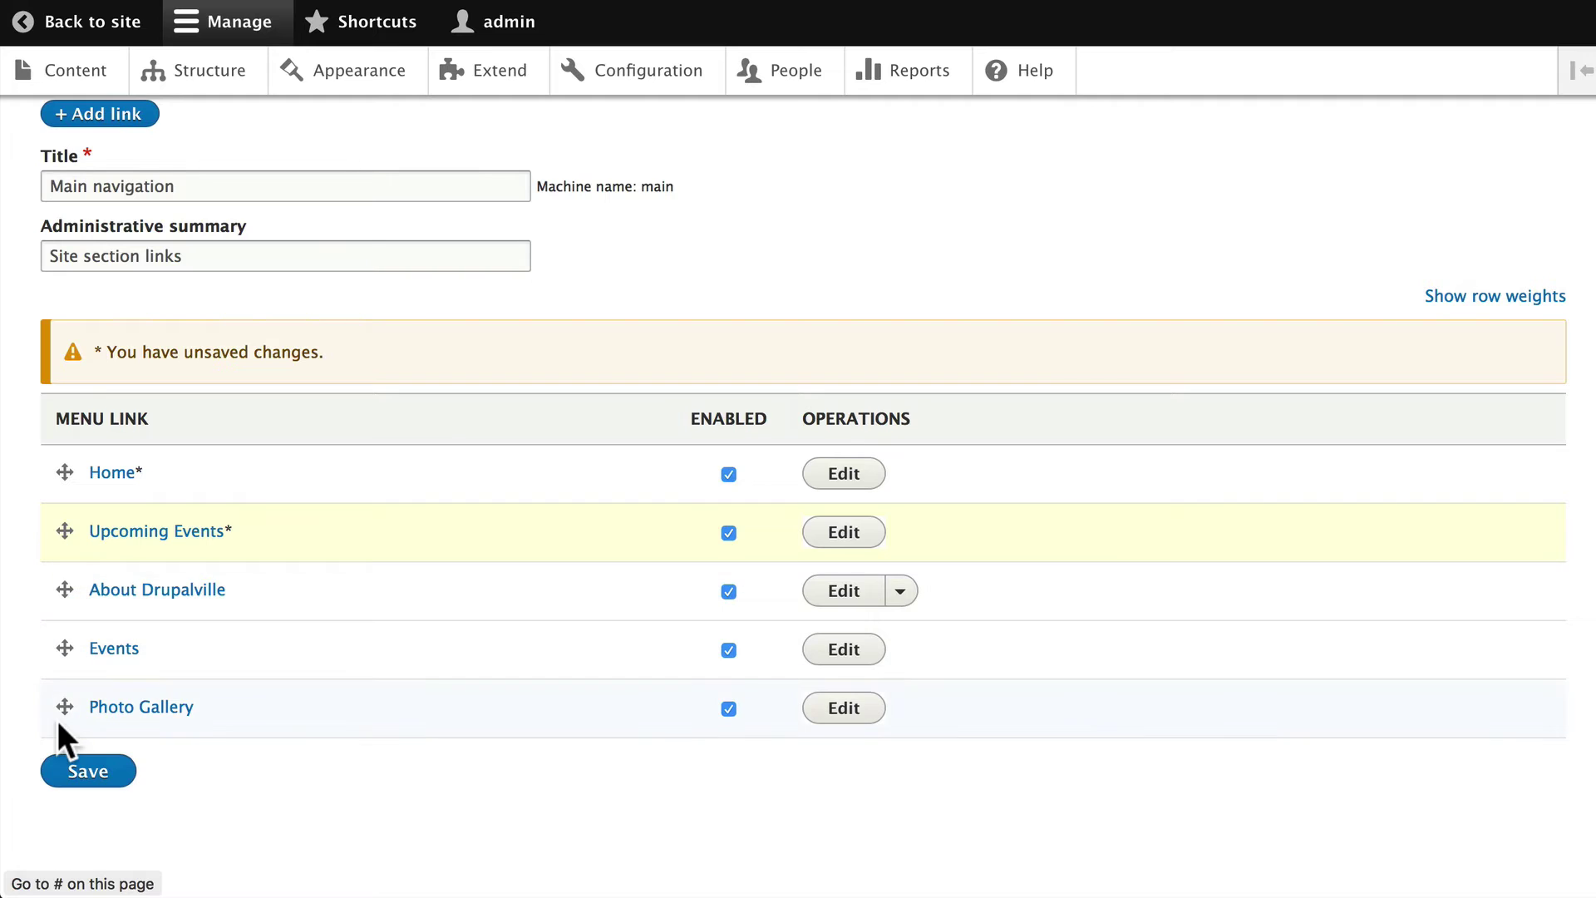
{"action": "left_click", "coordinate": [93, 772]}
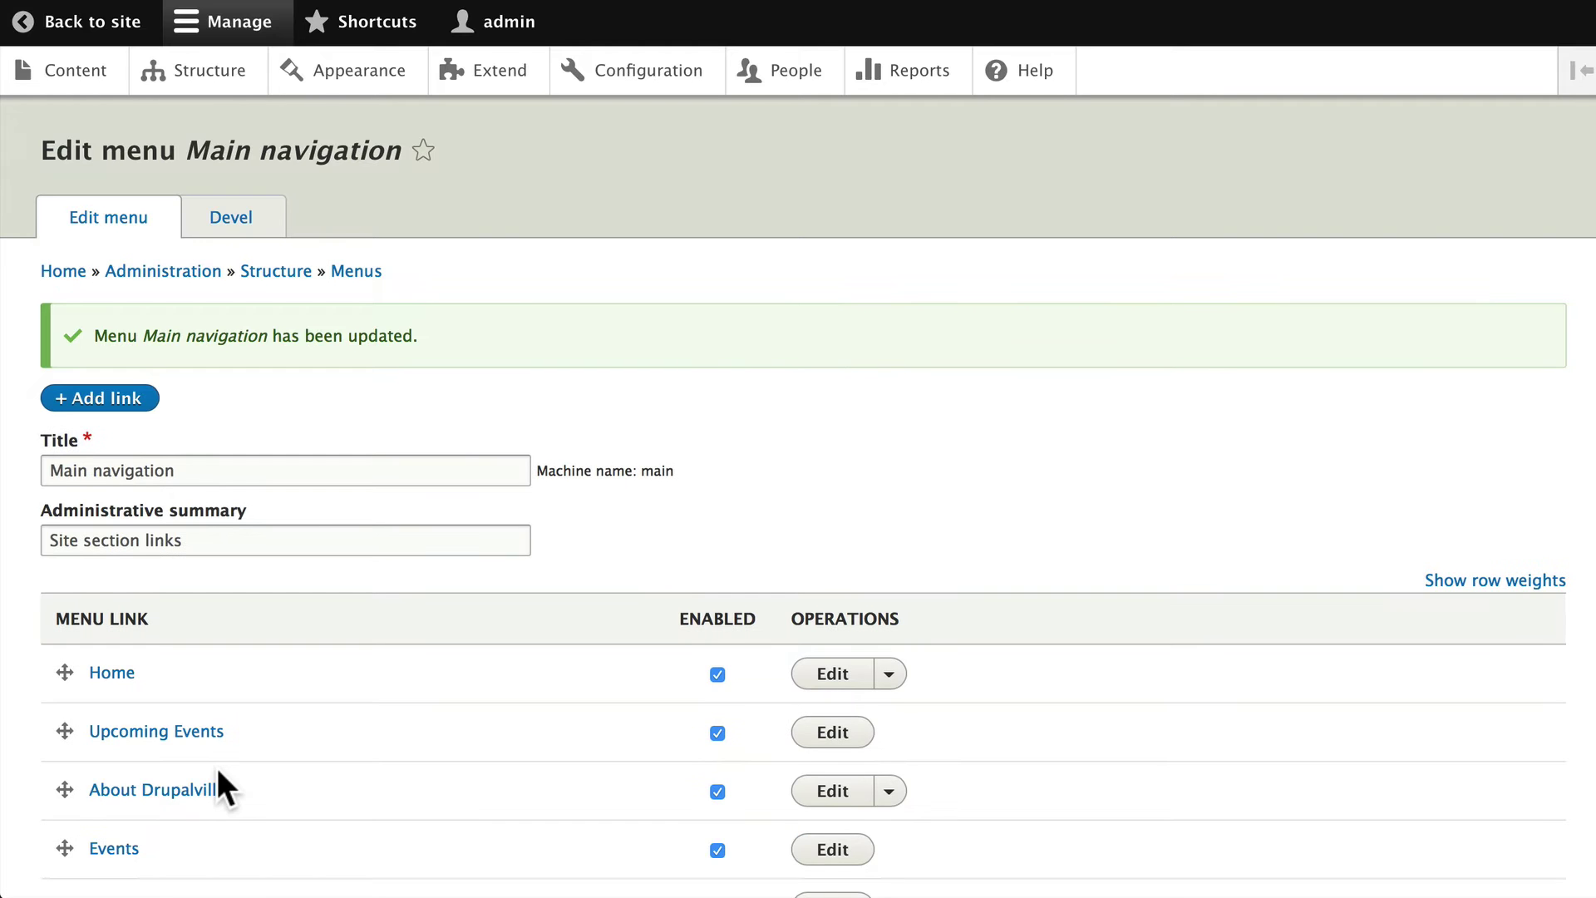
Move Events above Upcoming Events, indent Upcoming Events beneath Events, and save the menu.
{"action": "scroll", "coordinate": [217, 766], "scroll_direction": "down", "scroll_amount": 2}
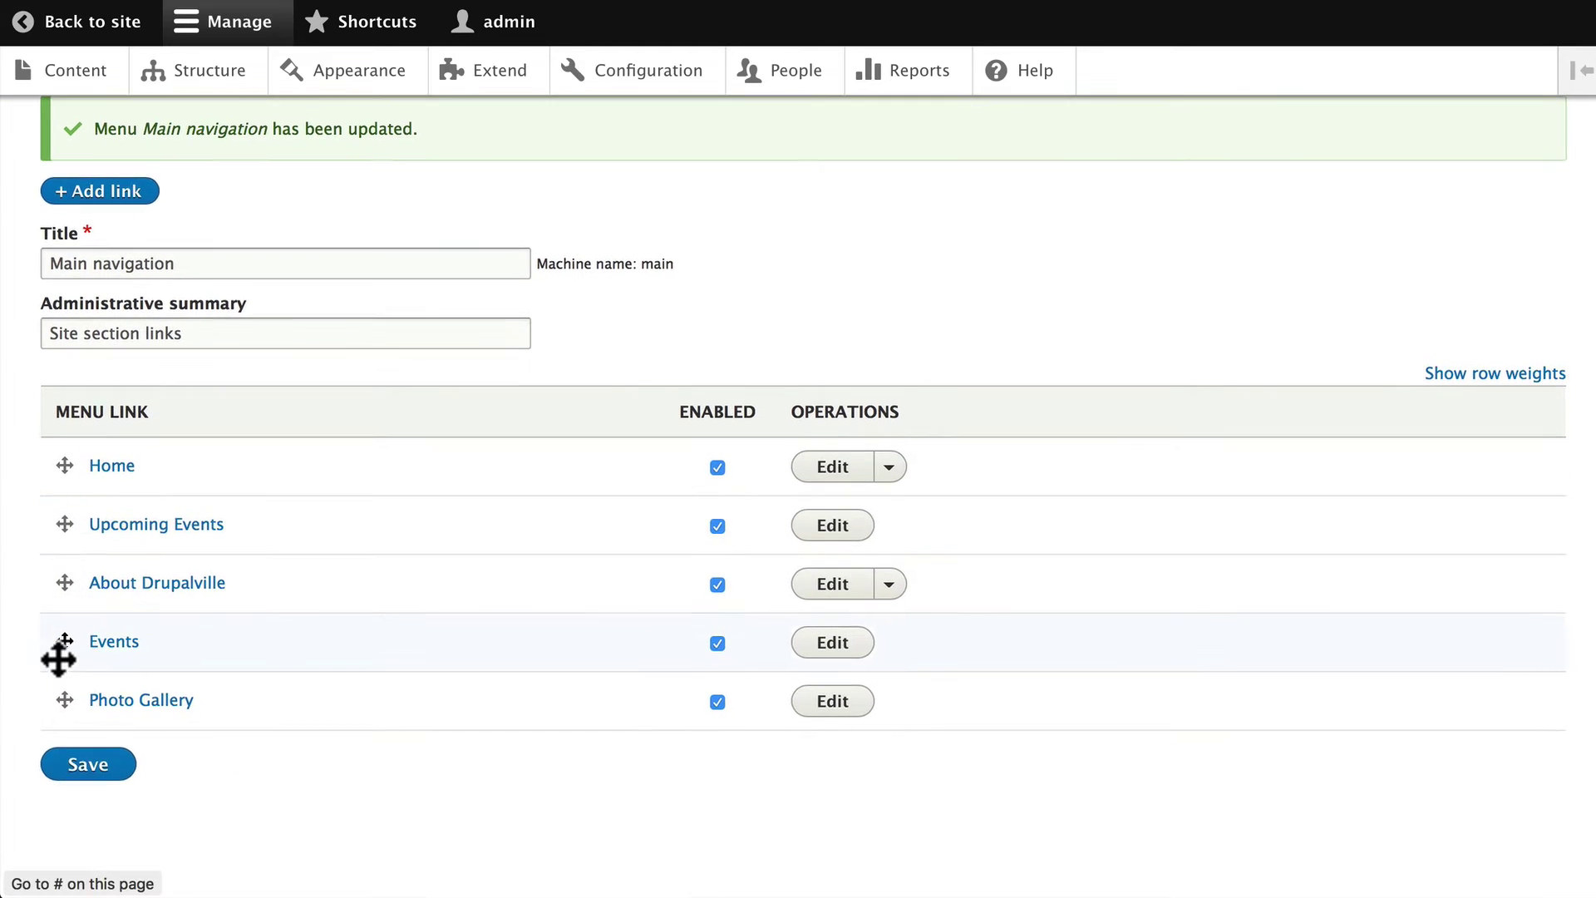
{"action": "left_click_drag", "start_coordinate": [60, 649], "coordinate": [57, 545]}
{"action": "left_click_drag", "start_coordinate": [54, 669], "coordinate": [82, 669]}
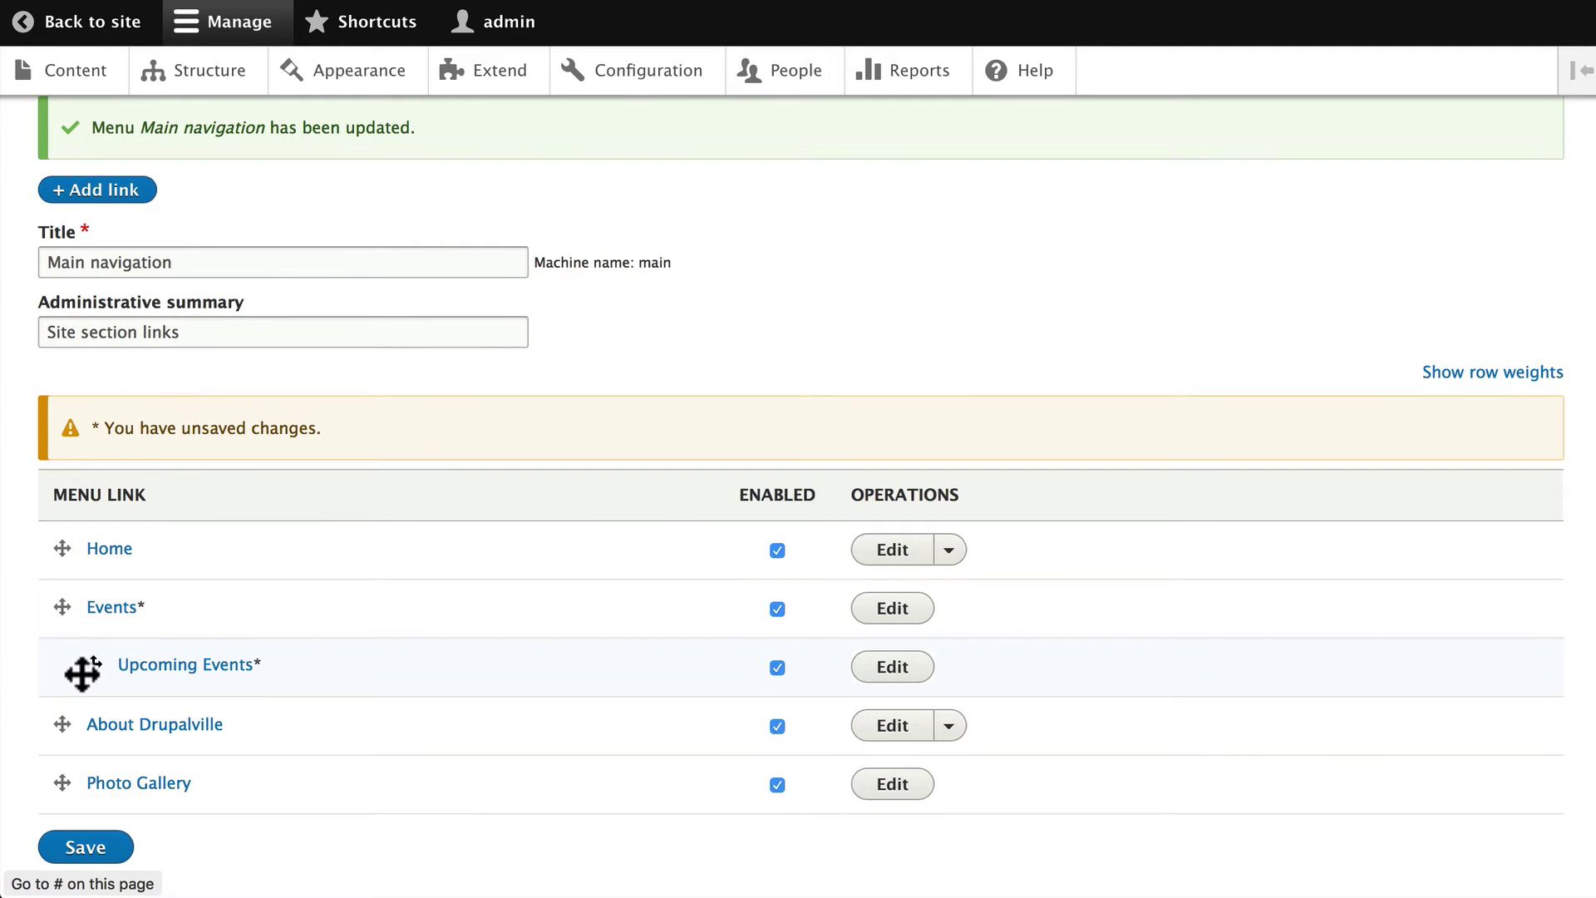
{"action": "left_click", "coordinate": [75, 617]}
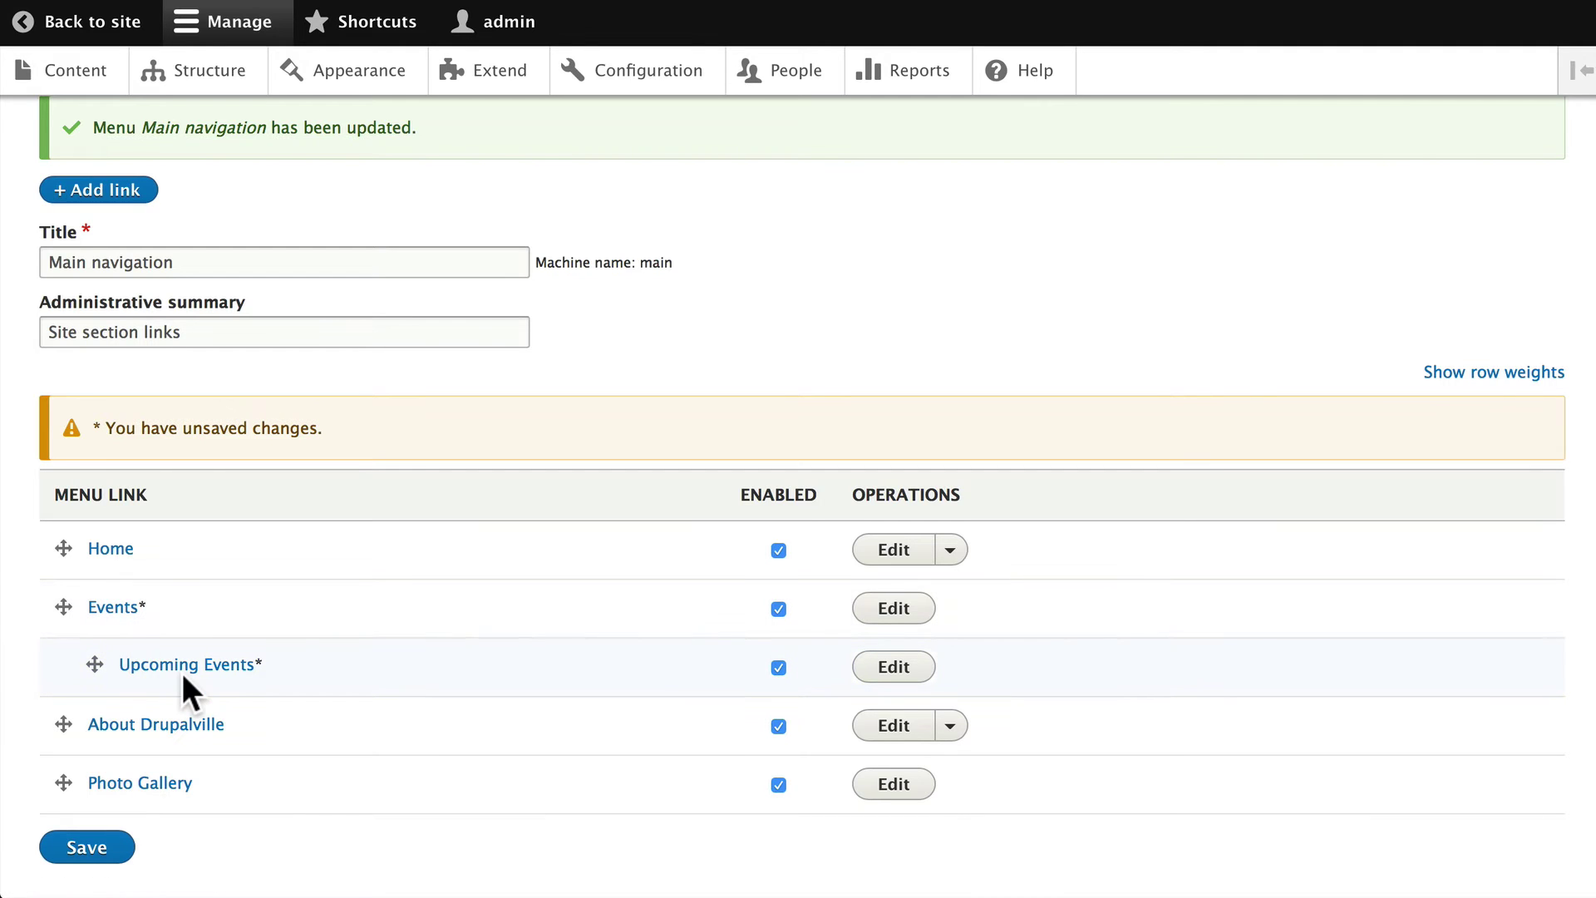
{"action": "left_click", "coordinate": [85, 848]}
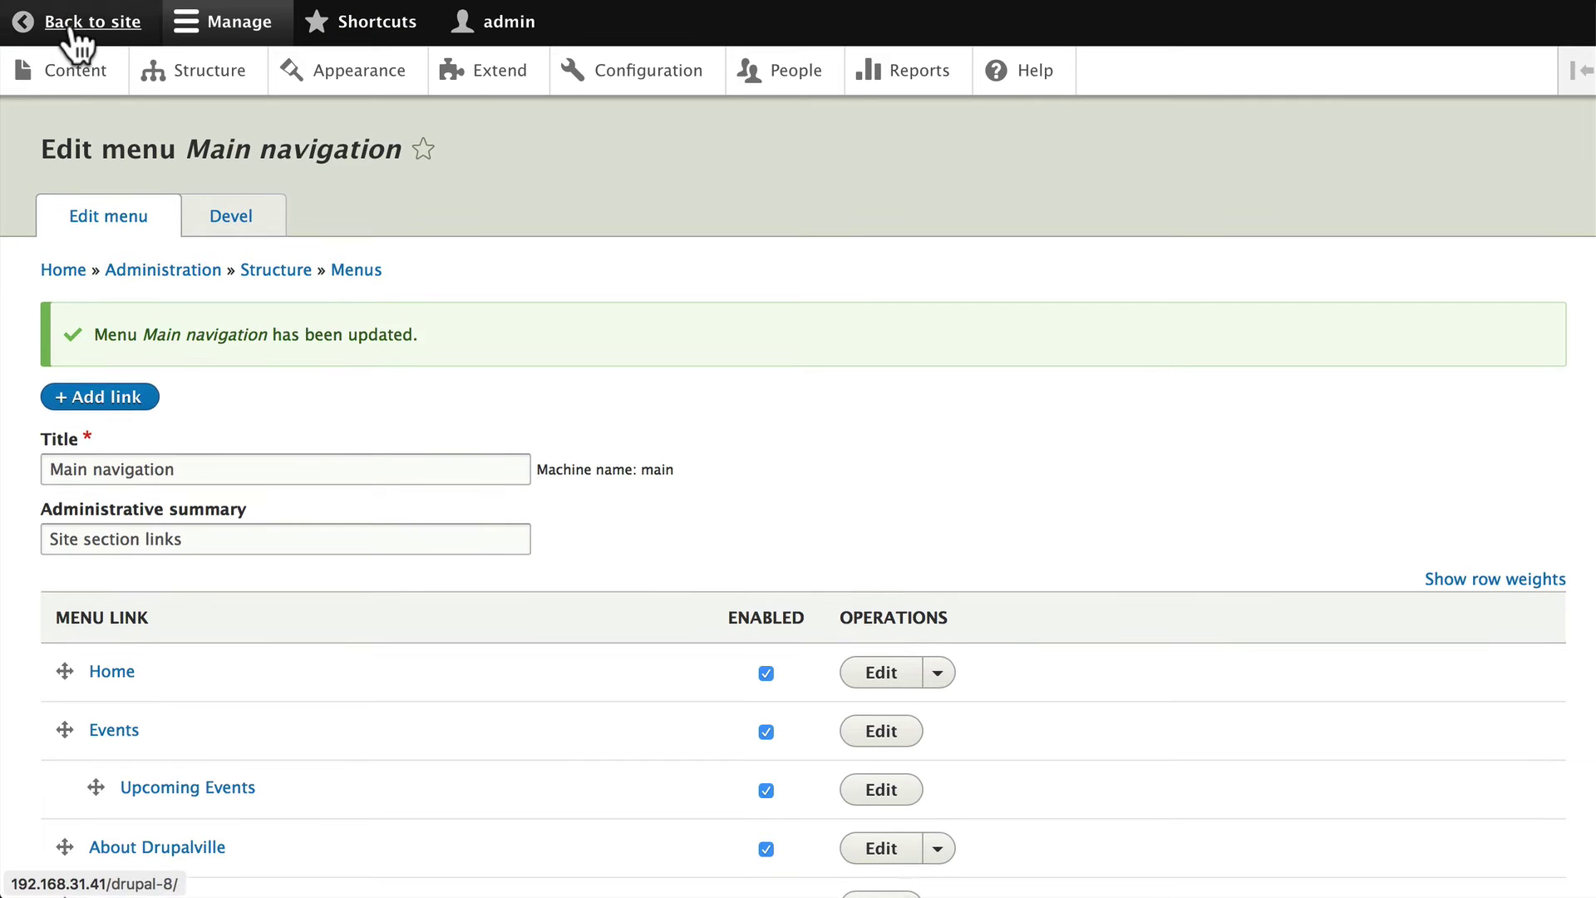
Go back to the Drupalville site and view the Events page.
{"action": "left_click", "coordinate": [25, 20]}
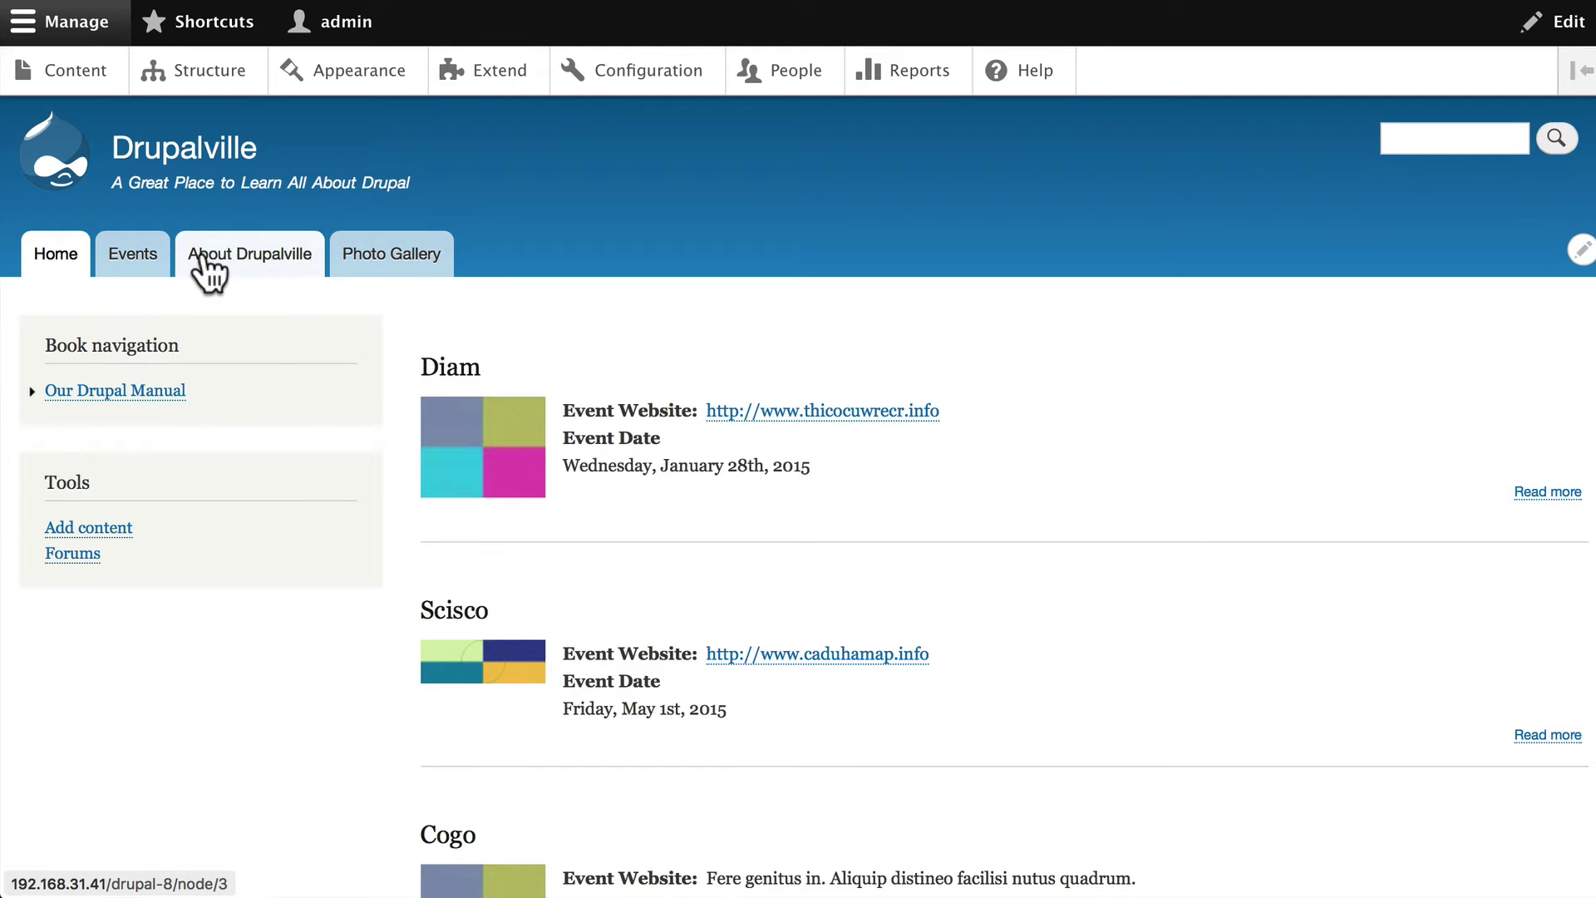
{"action": "left_click", "coordinate": [129, 264]}
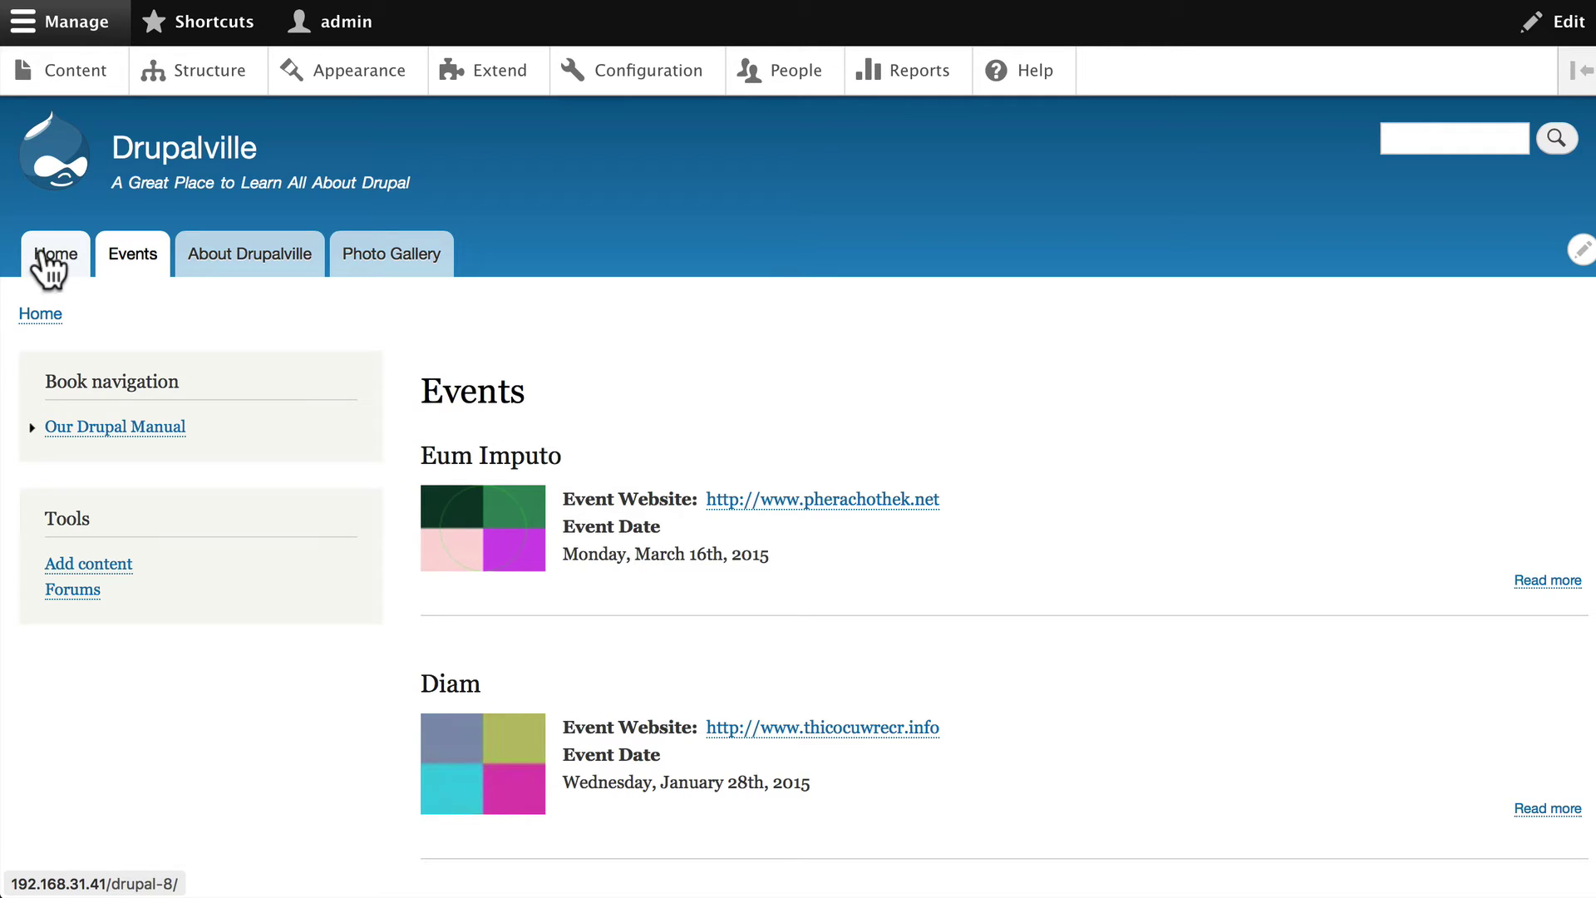
Edit the Main navigation menu via Structure > Menus and drag Upcoming Events back to top level.
{"action": "left_click", "coordinate": [191, 77]}
{"action": "scroll", "coordinate": [186, 366], "scroll_direction": "down", "scroll_amount": 4}
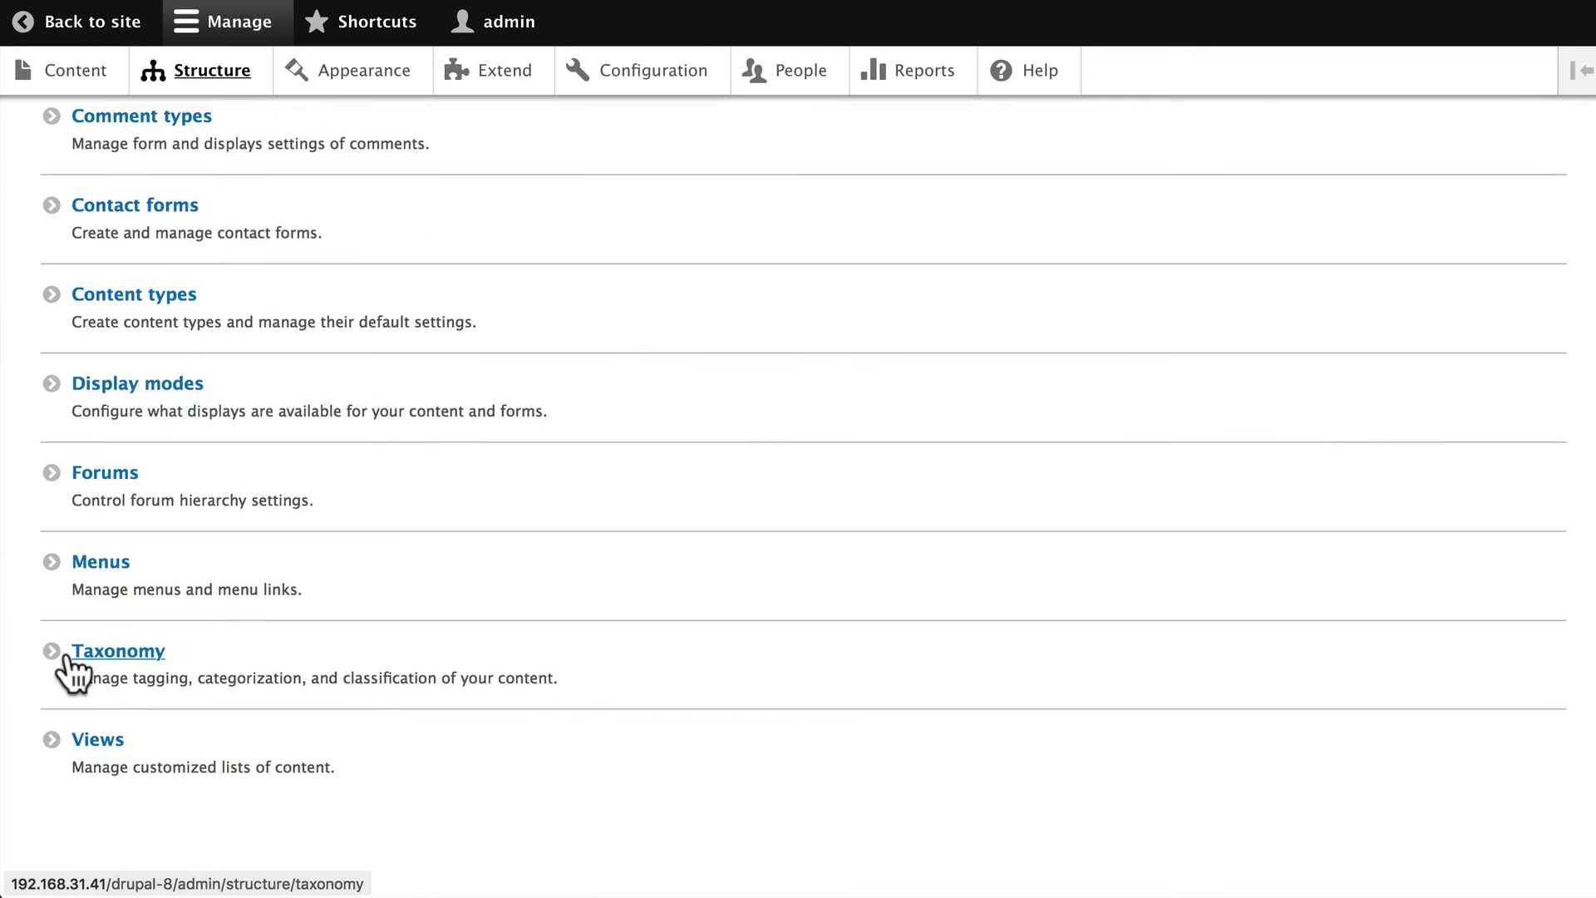
{"action": "left_click", "coordinate": [89, 553]}
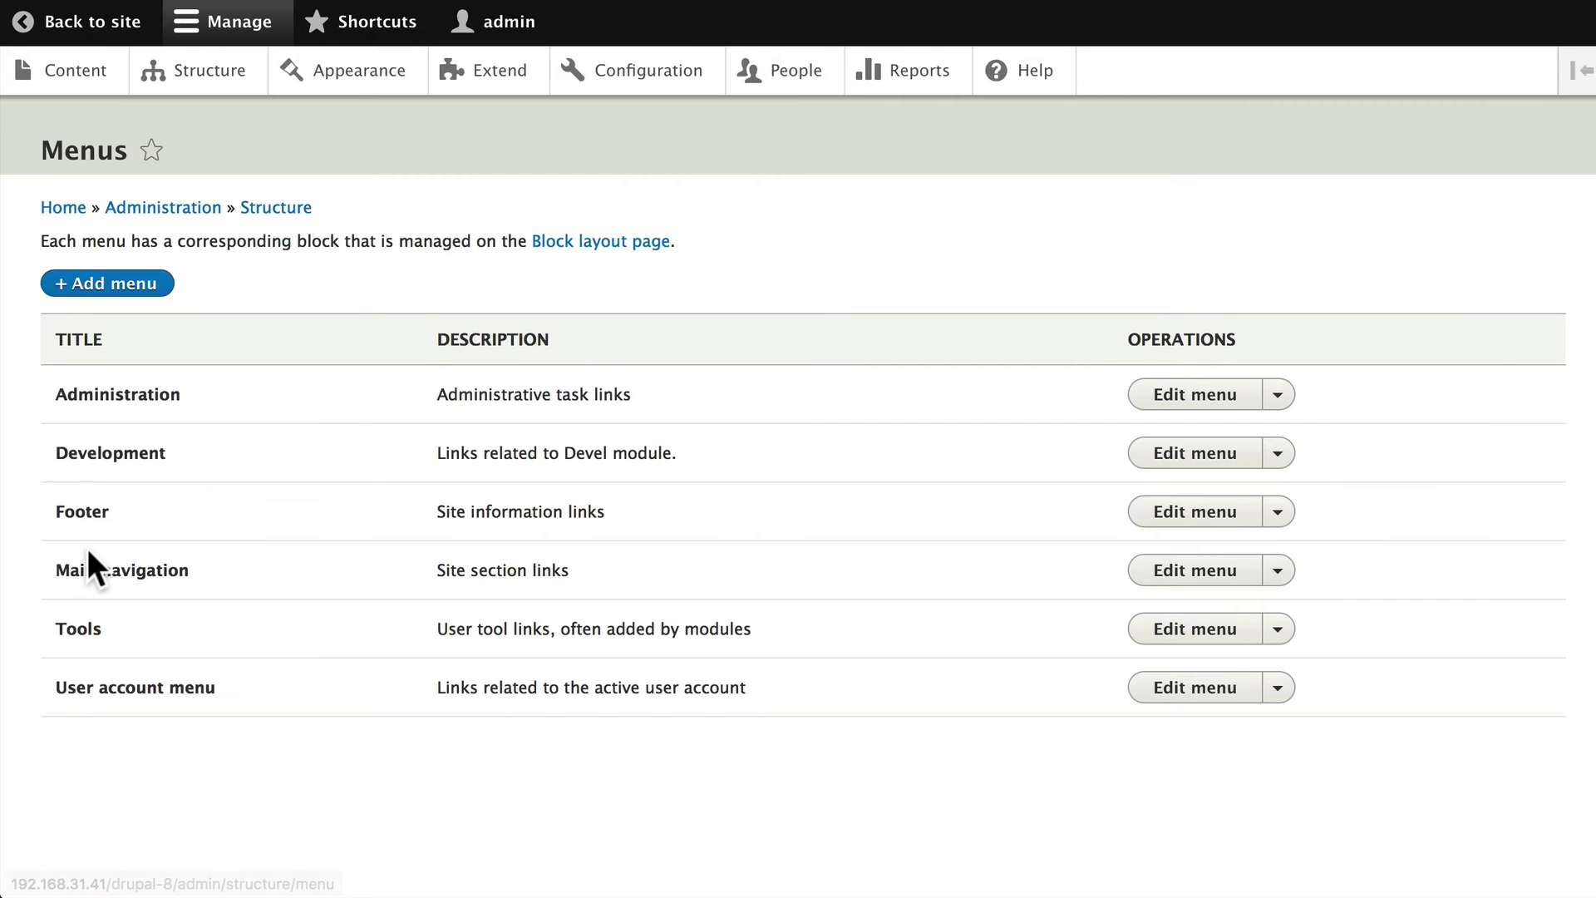
{"action": "left_click", "coordinate": [1177, 575]}
{"action": "left_click_drag", "start_coordinate": [96, 712], "coordinate": [70, 715]}
{"action": "scroll", "coordinate": [83, 740], "scroll_direction": "down", "scroll_amount": 3}
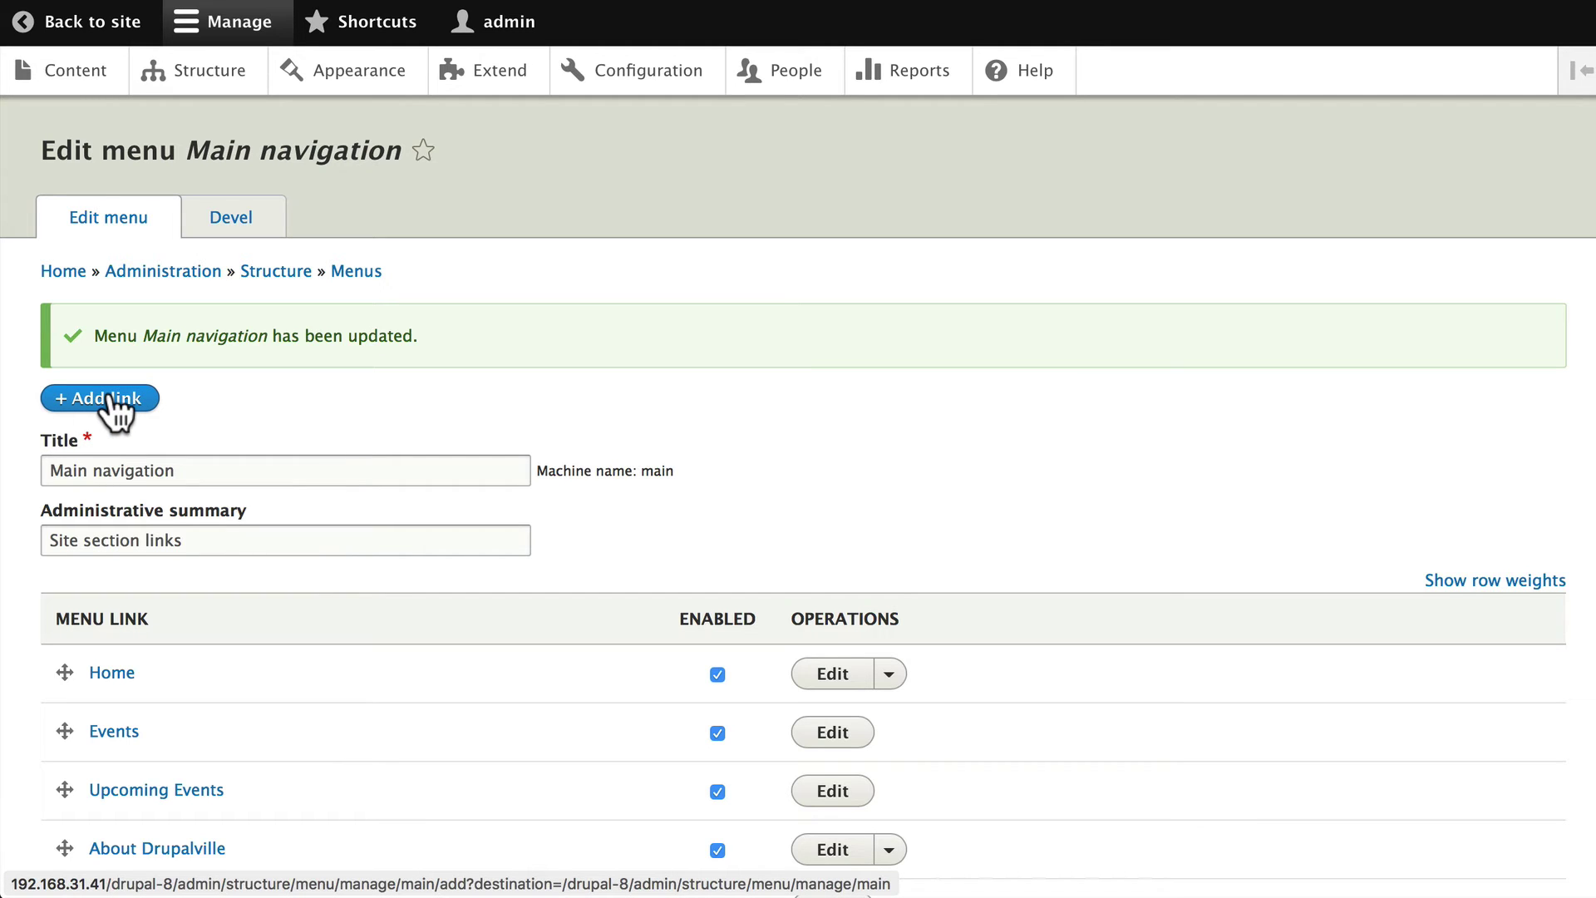
Scroll the Drupalville Forums page to see General discussion and Learning Drupal.
{"action": "scroll", "coordinate": [116, 407], "scroll_direction": "down", "scroll_amount": 3}
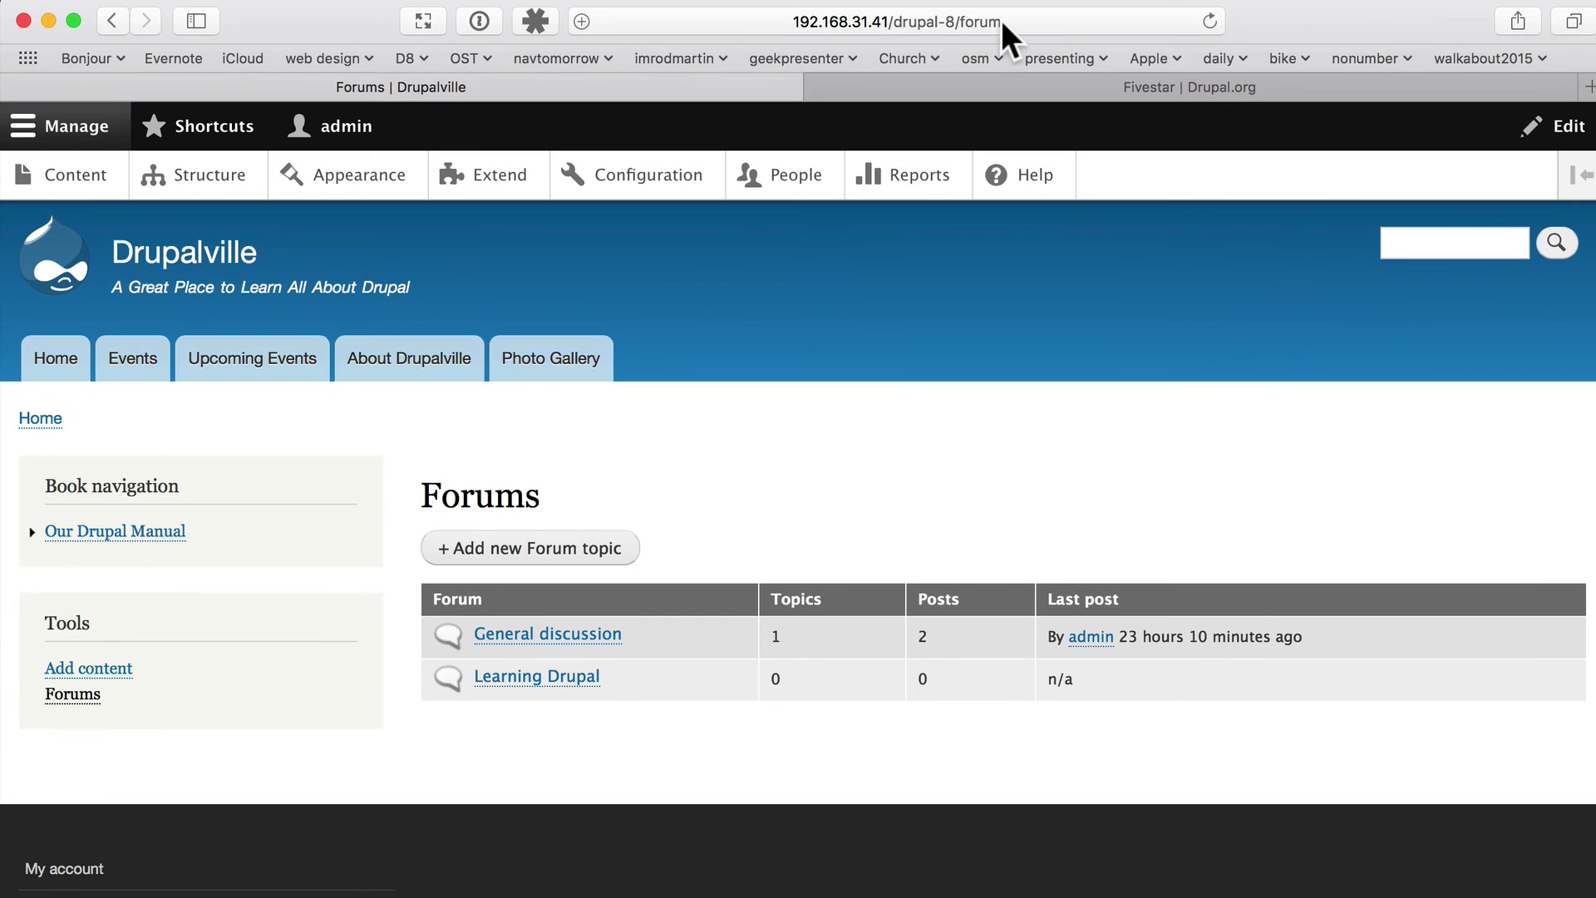
Select /forum in the address bar, then open Main navigation's Add link form from the menu's pencil.
{"action": "left_click", "coordinate": [965, 22]}
{"action": "left_click_drag", "start_coordinate": [965, 23], "coordinate": [761, 23]}
{"action": "left_click", "coordinate": [1579, 366]}
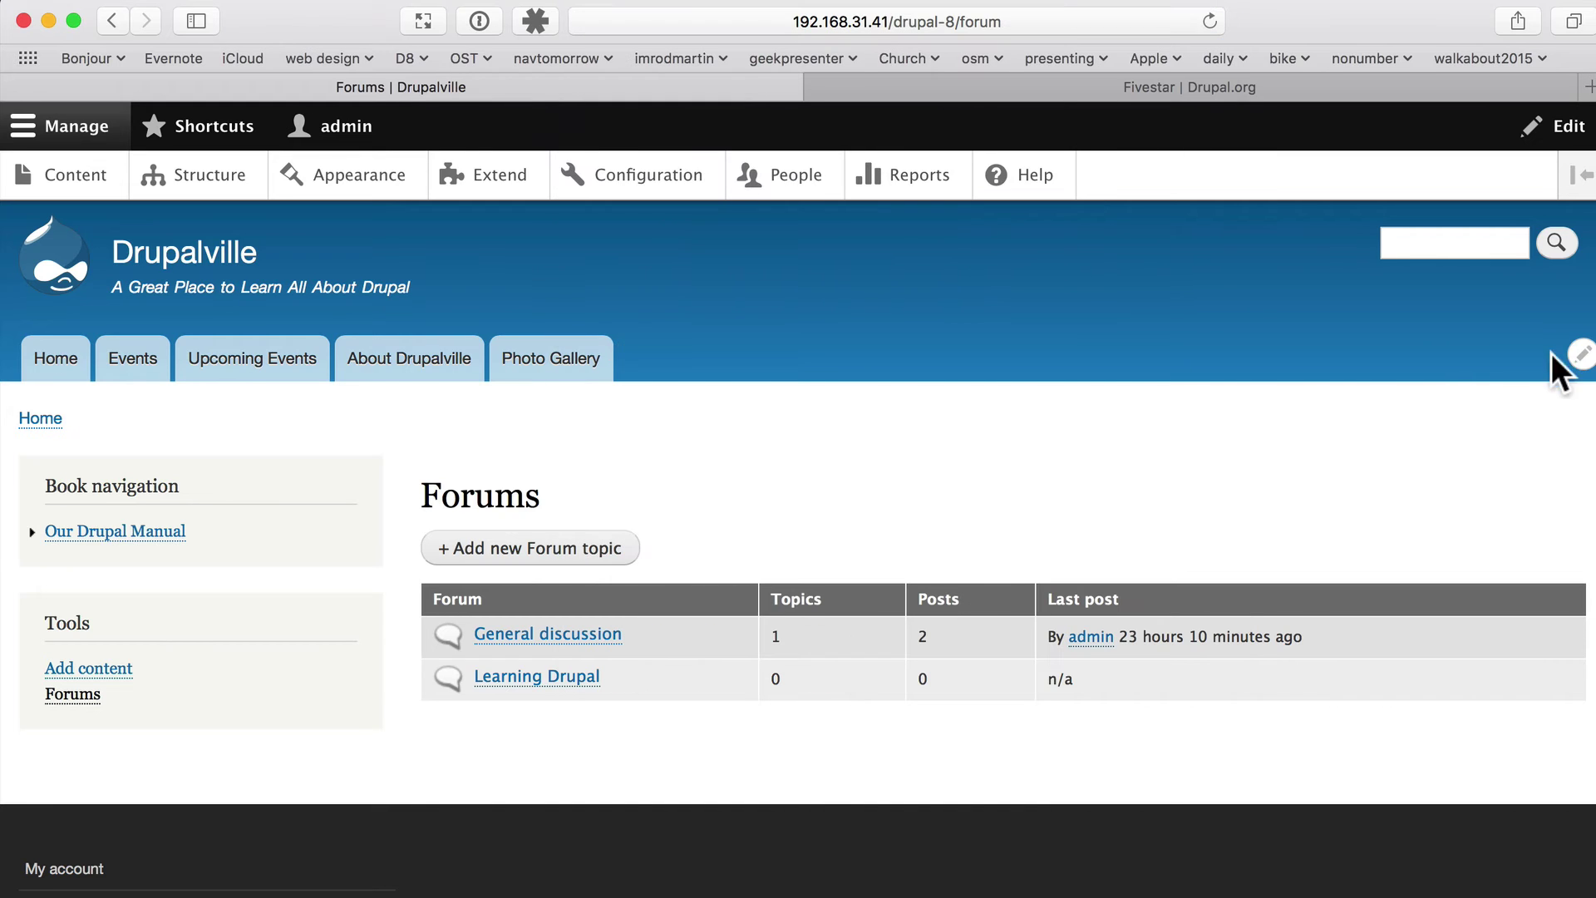
{"action": "left_click", "coordinate": [1583, 352]}
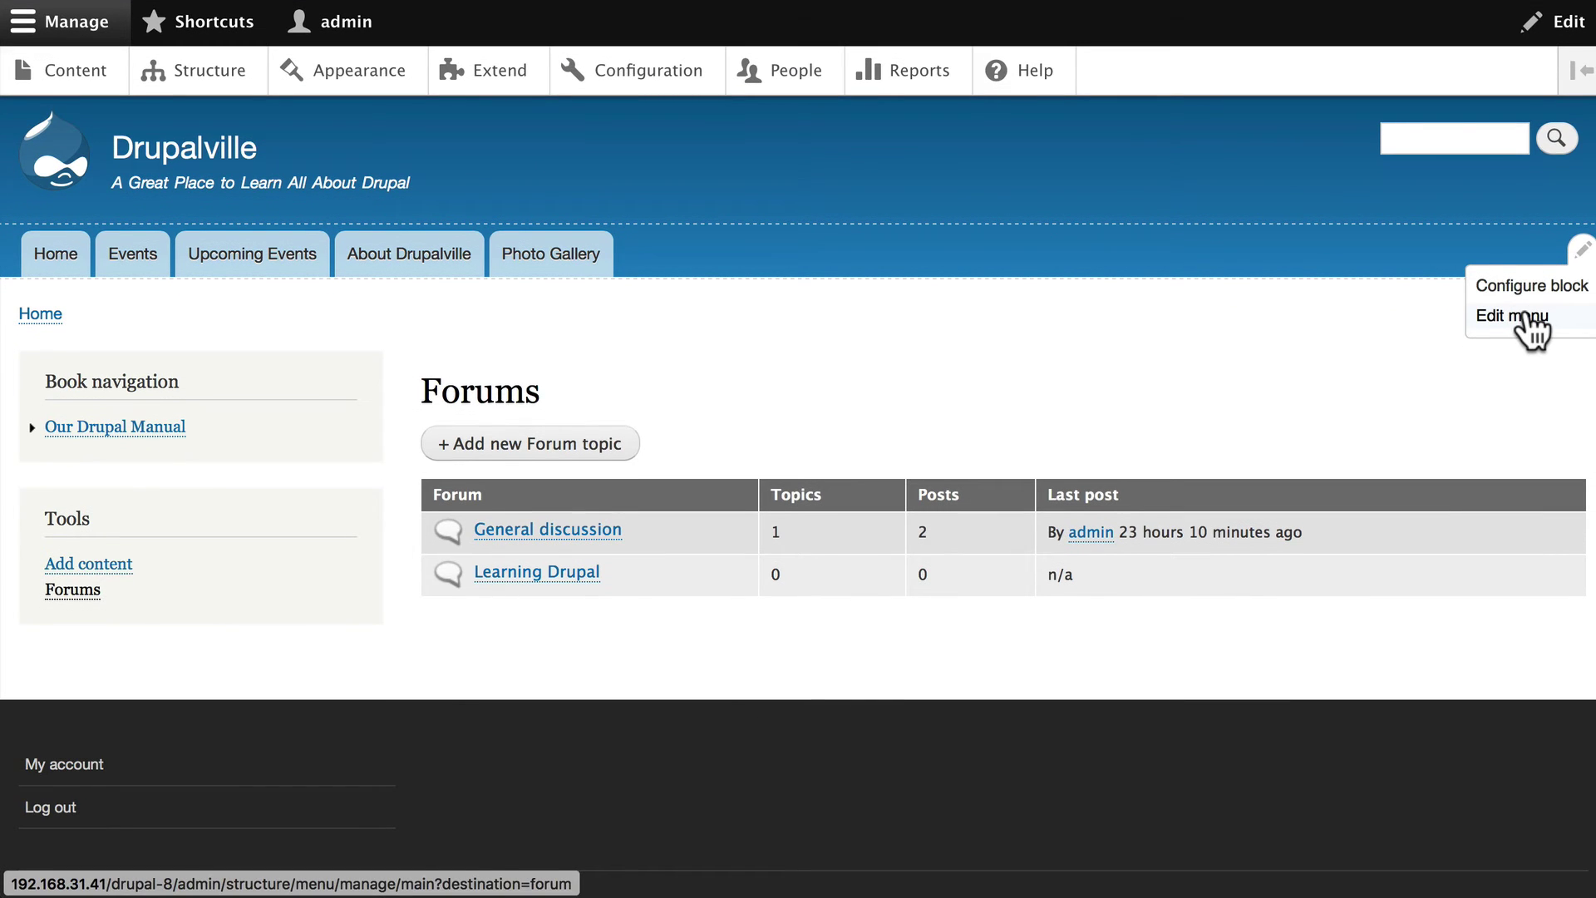
{"action": "left_click", "coordinate": [1526, 320]}
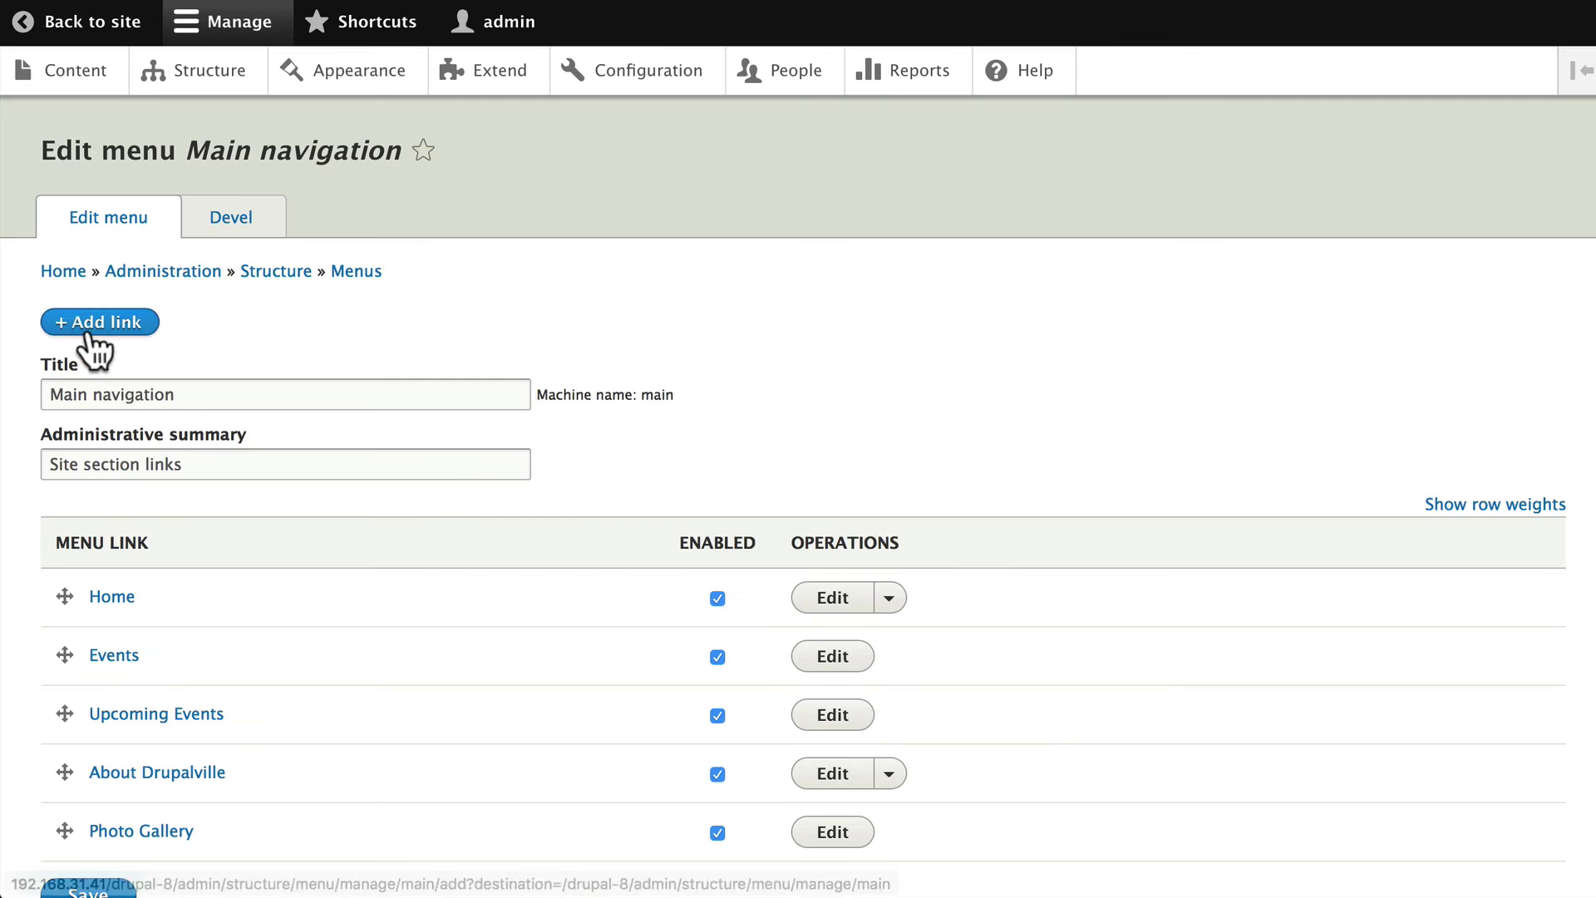
{"action": "left_click", "coordinate": [97, 320]}
Title the new link 'Forum' and set its target to Welcome to Drupalville via autocomplete.
{"action": "left_click", "coordinate": [97, 283]}
{"action": "type", "text": "Forum"}
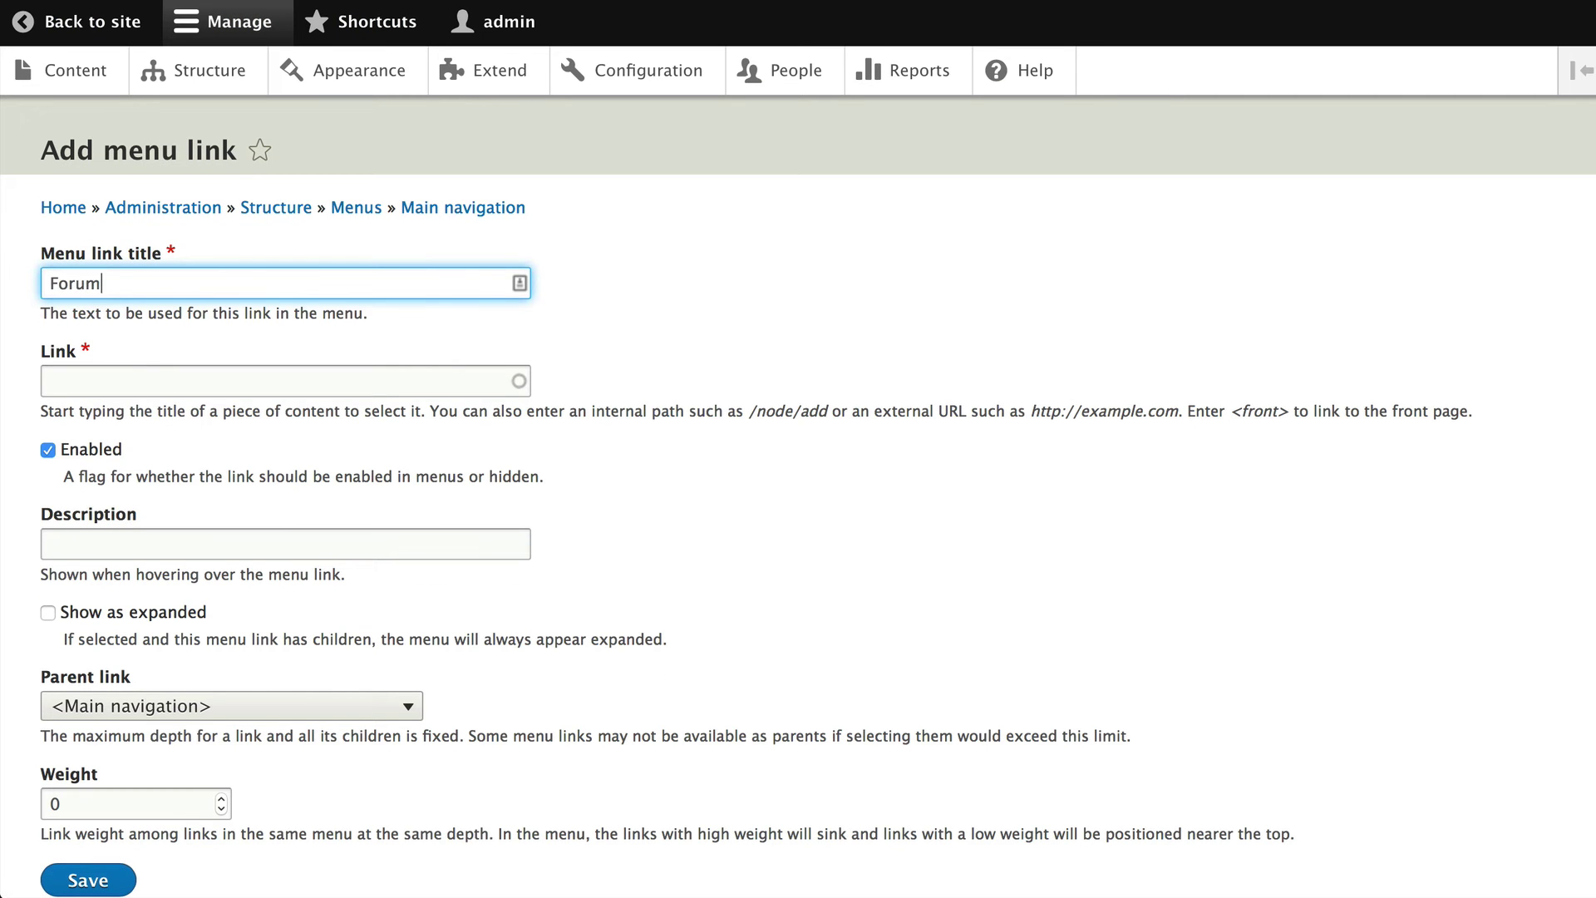
{"action": "key", "text": "Tab"}
{"action": "type", "text": "/forum"}
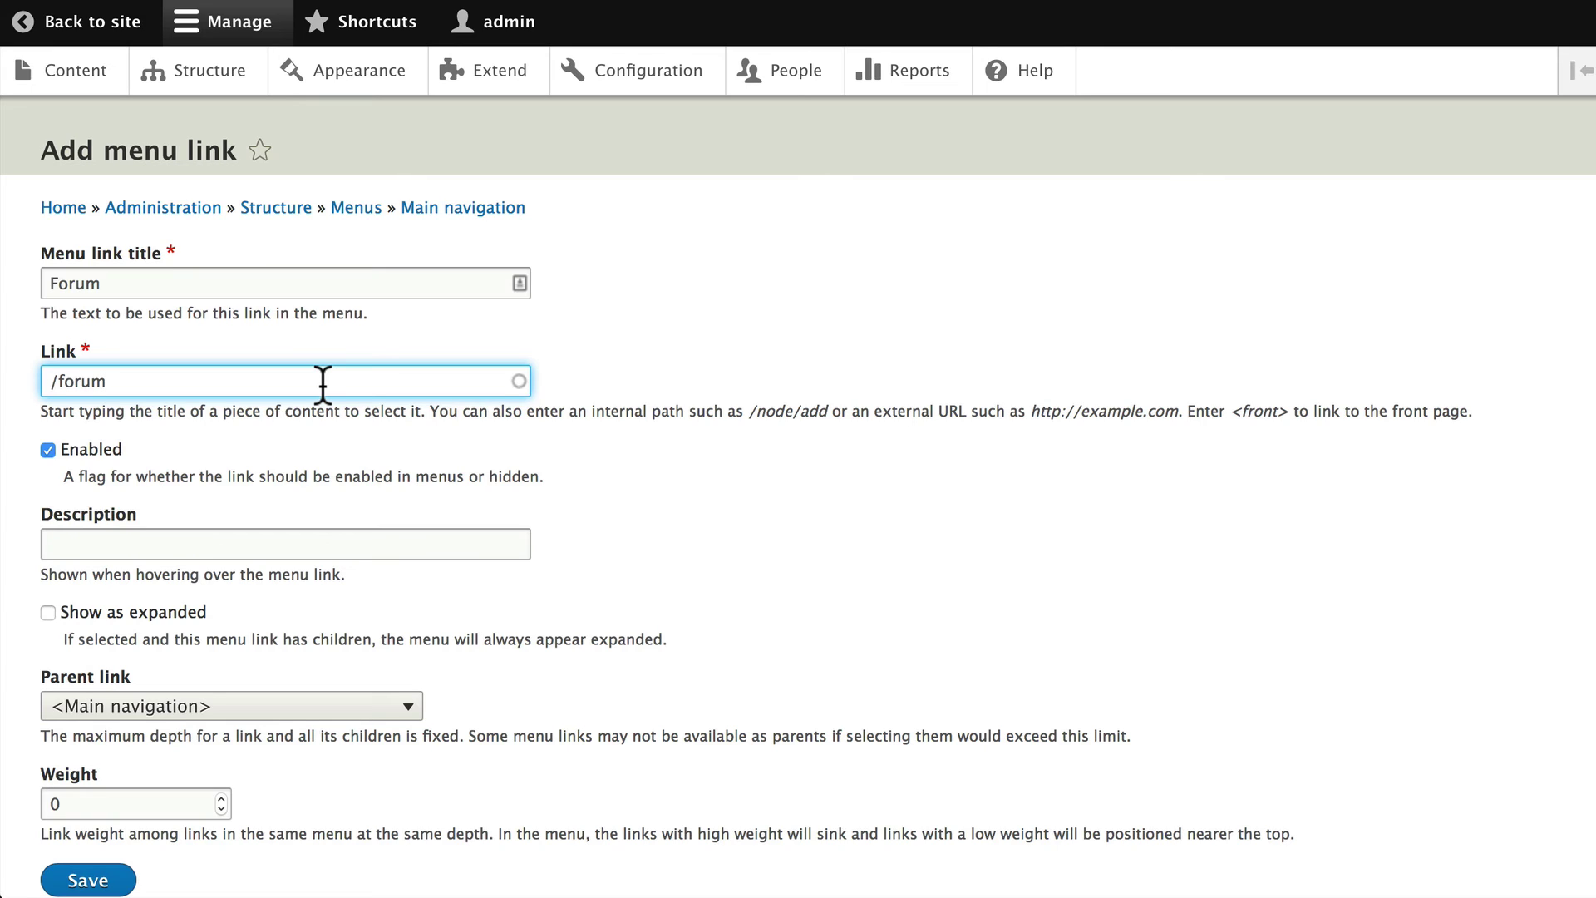
{"action": "key", "text": "BackSpace"}
{"action": "key", "text": "BackSpace"}
{"action": "key", "text": "BackSpace"}
{"action": "key", "text": "BackSpace"}
{"action": "key", "text": "BackSpace"}
{"action": "key", "text": "BackSpace"}
{"action": "type", "text": "a"}
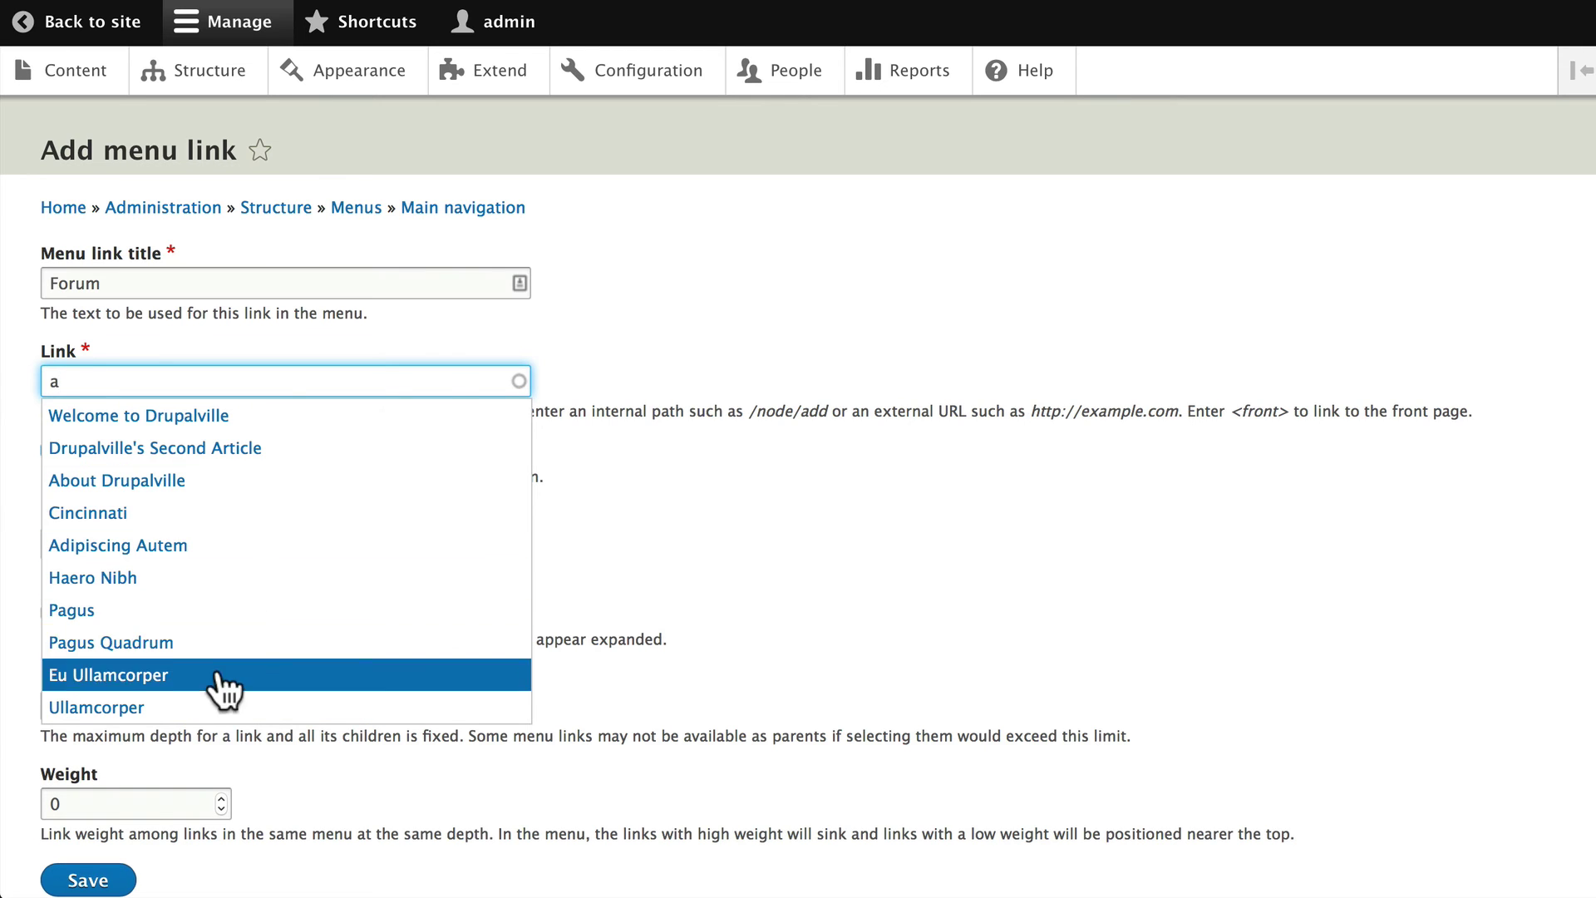
{"action": "left_click", "coordinate": [215, 418]}
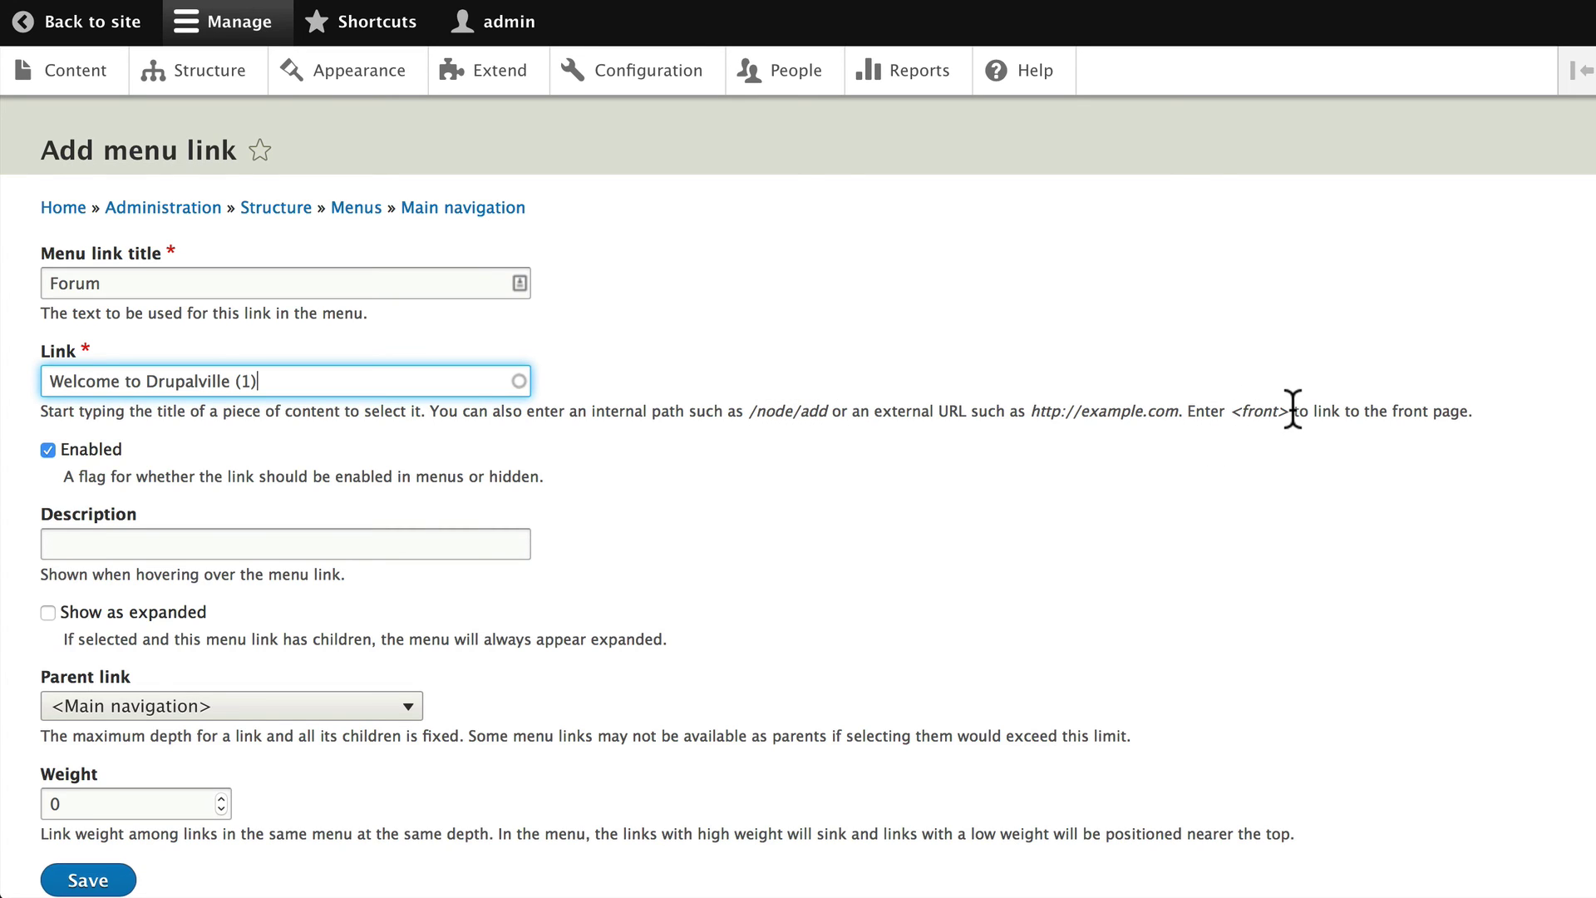
Change the link to /forum, add the description 'This is a link to the forum', and save.
{"action": "triple_click", "coordinate": [286, 382]}
{"action": "type", "text": "/forum"}
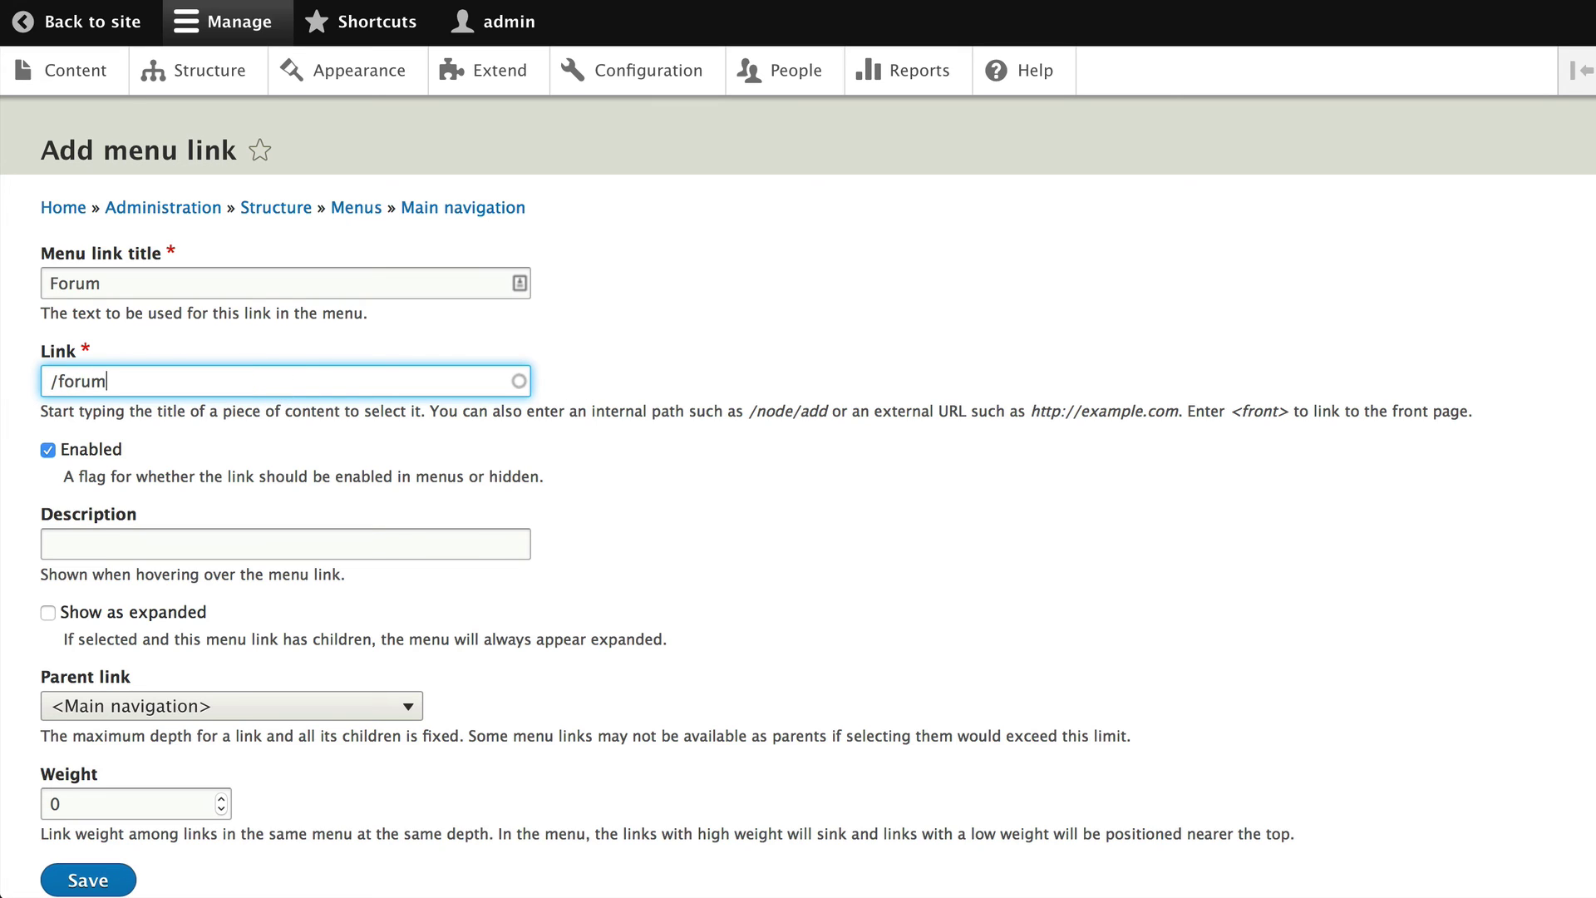
{"action": "key", "text": "Tab"}
{"action": "key", "text": "Tab"}
{"action": "type", "text": "This is a "}
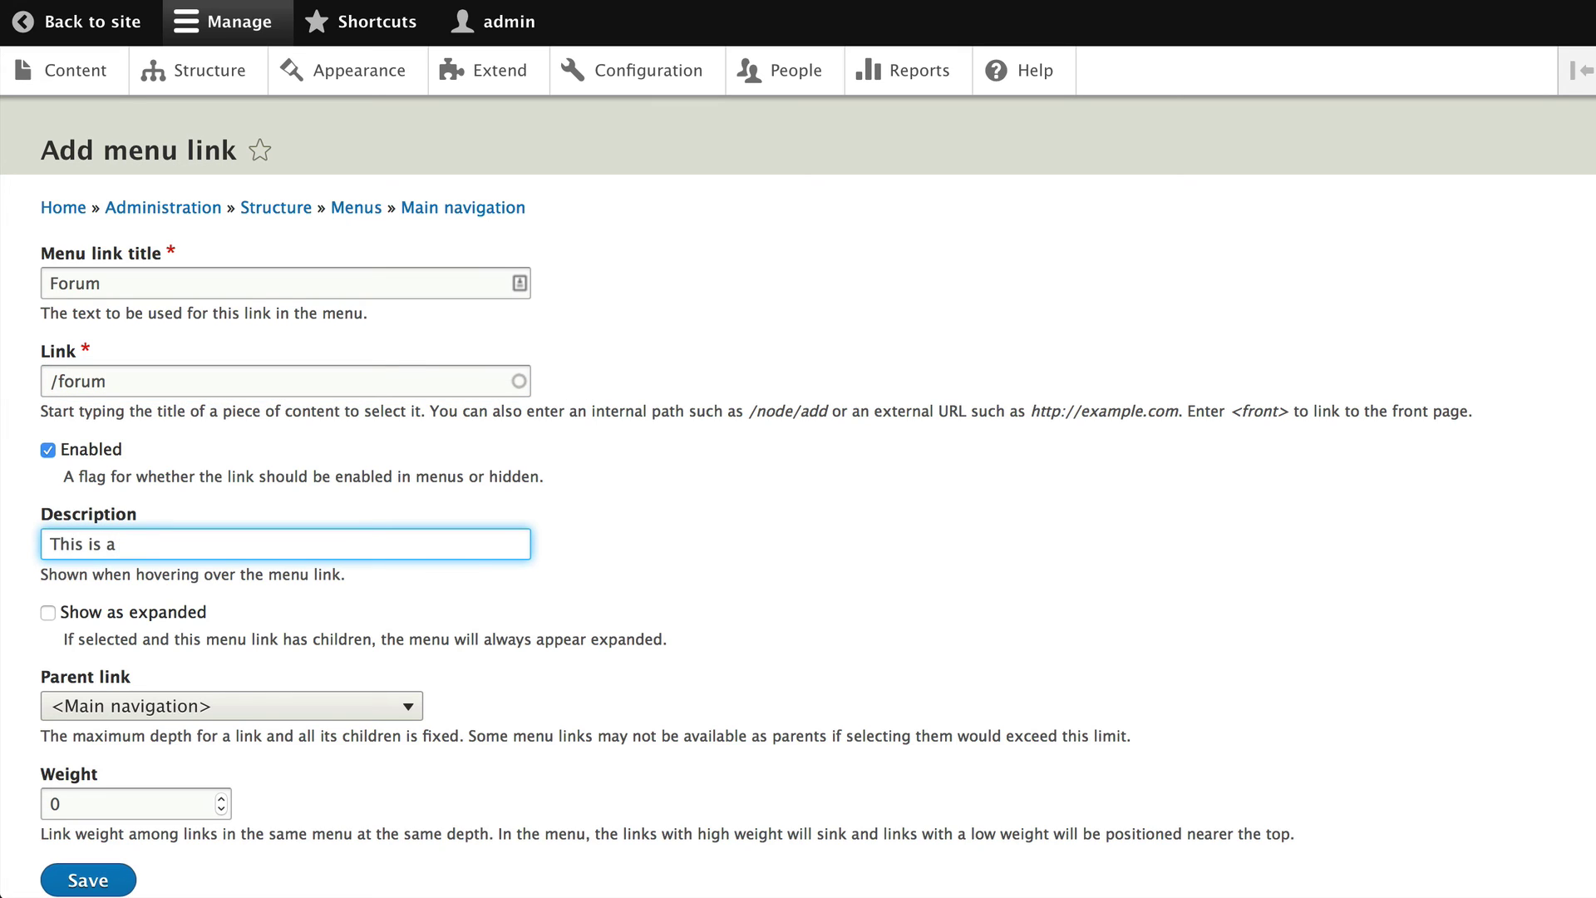
{"action": "type", "text": "s"}
{"action": "key", "text": "BackSpace"}
{"action": "type", "text": "link to the forum"}
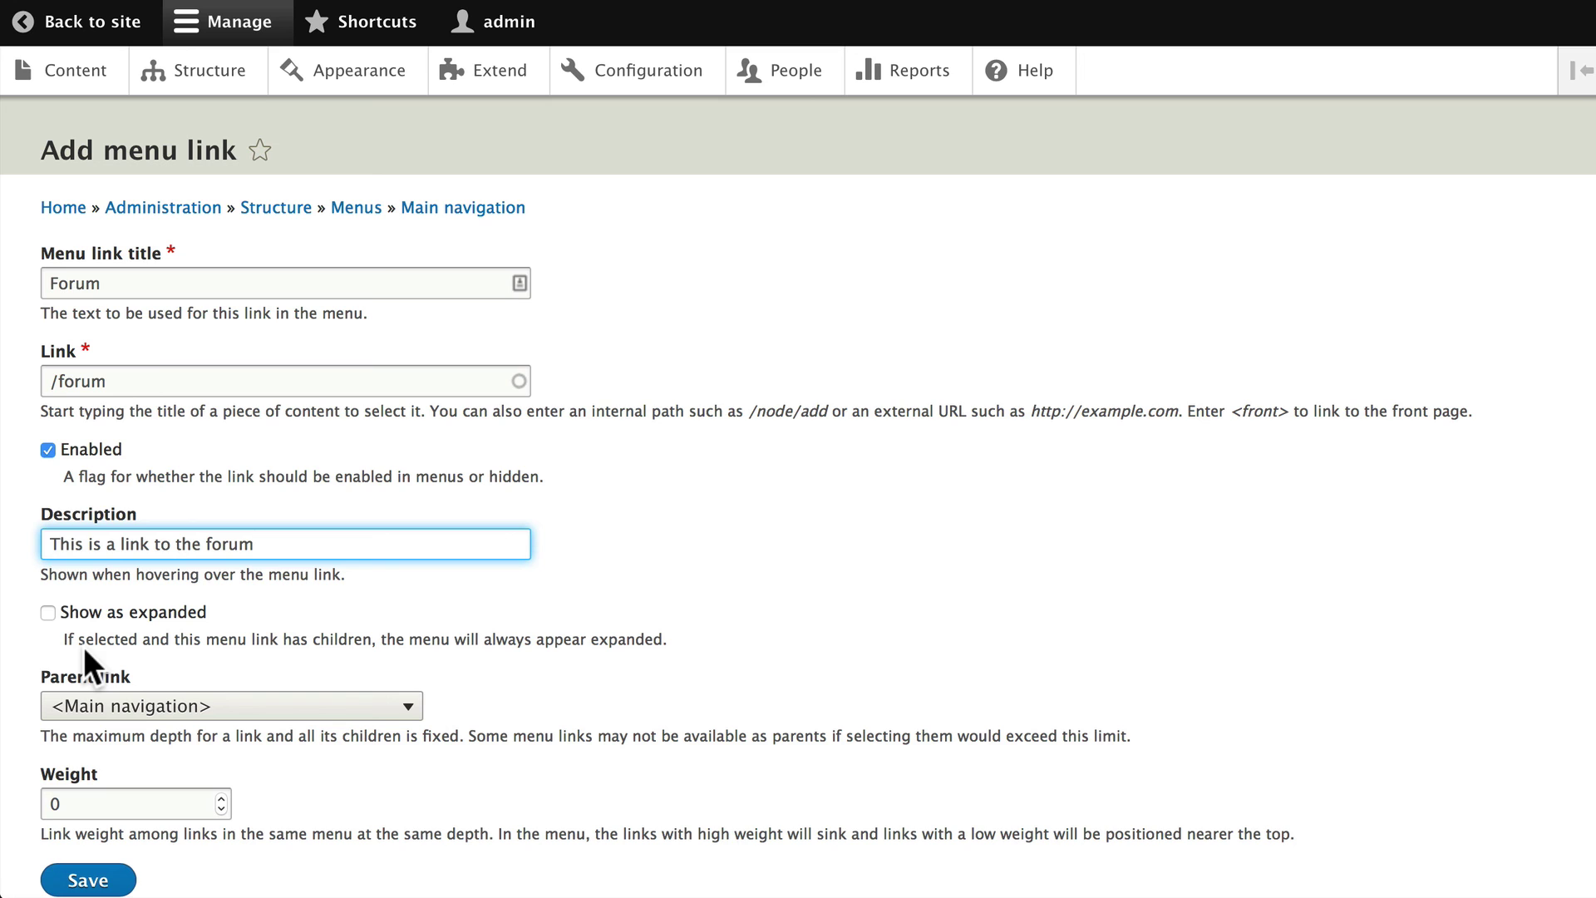
{"action": "scroll", "coordinate": [17, 645], "scroll_direction": "down", "scroll_amount": 2}
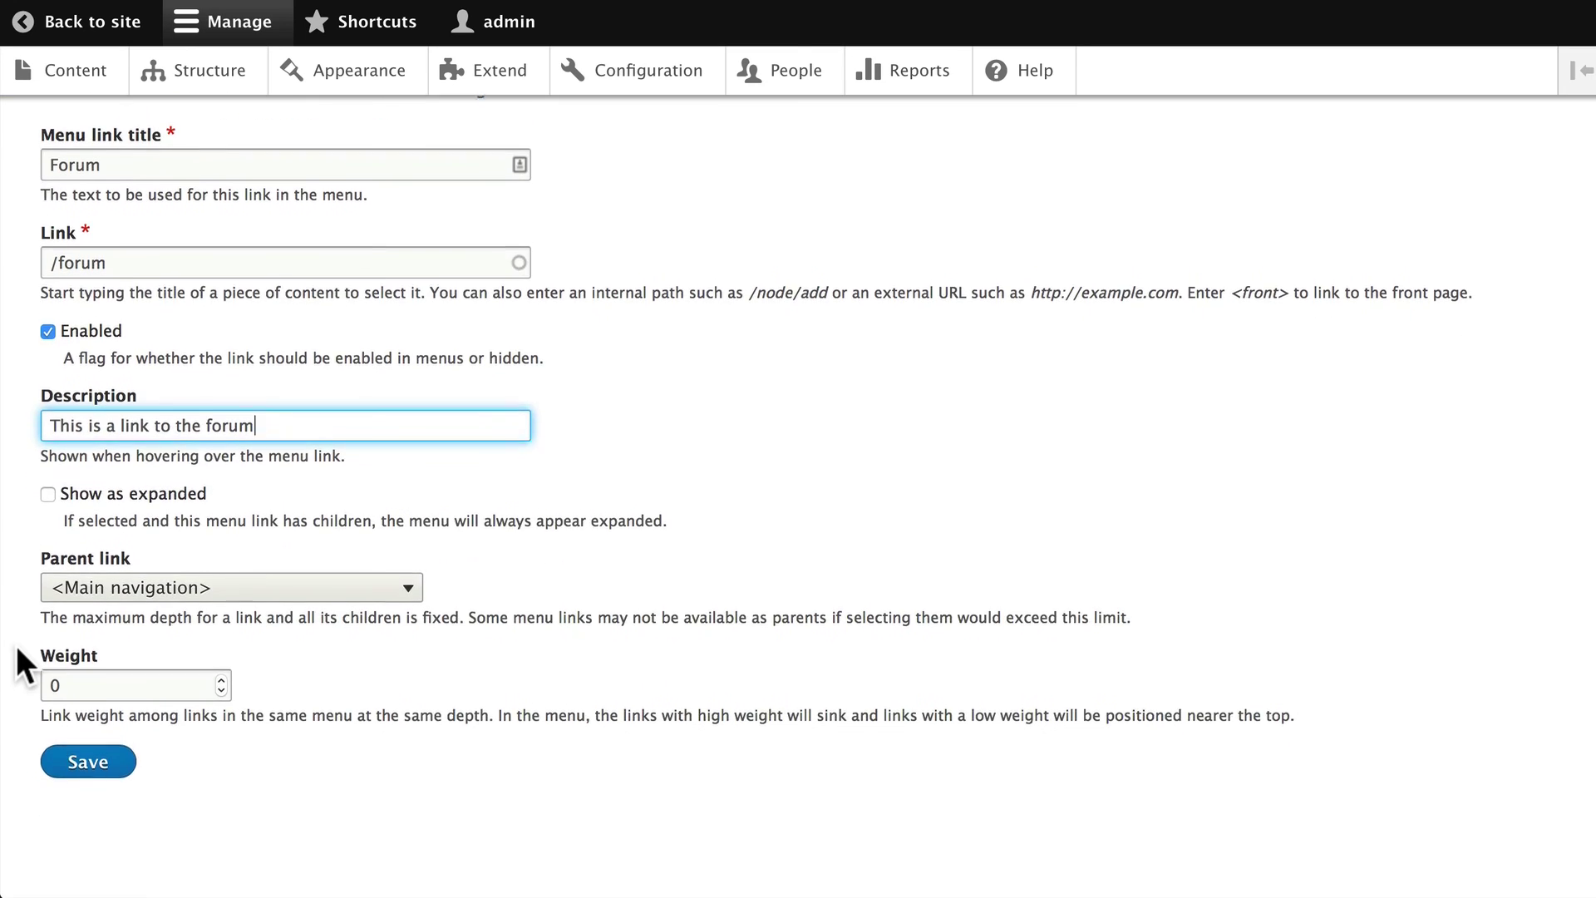
{"action": "left_click", "coordinate": [88, 767]}
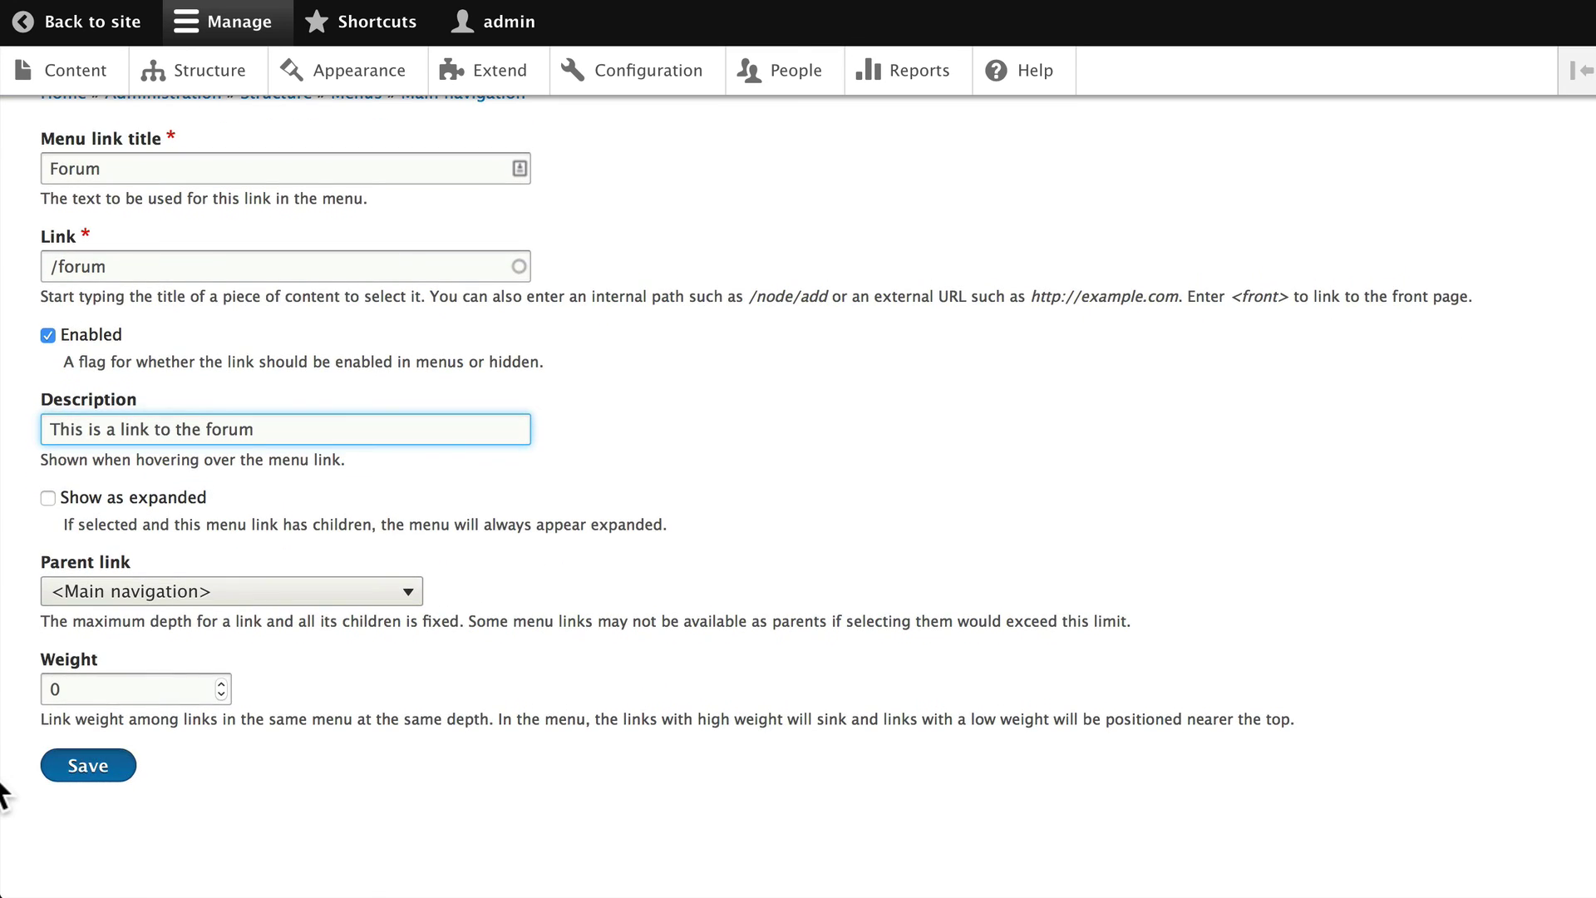
{"action": "scroll", "coordinate": [42, 777], "scroll_direction": "down", "scroll_amount": 3}
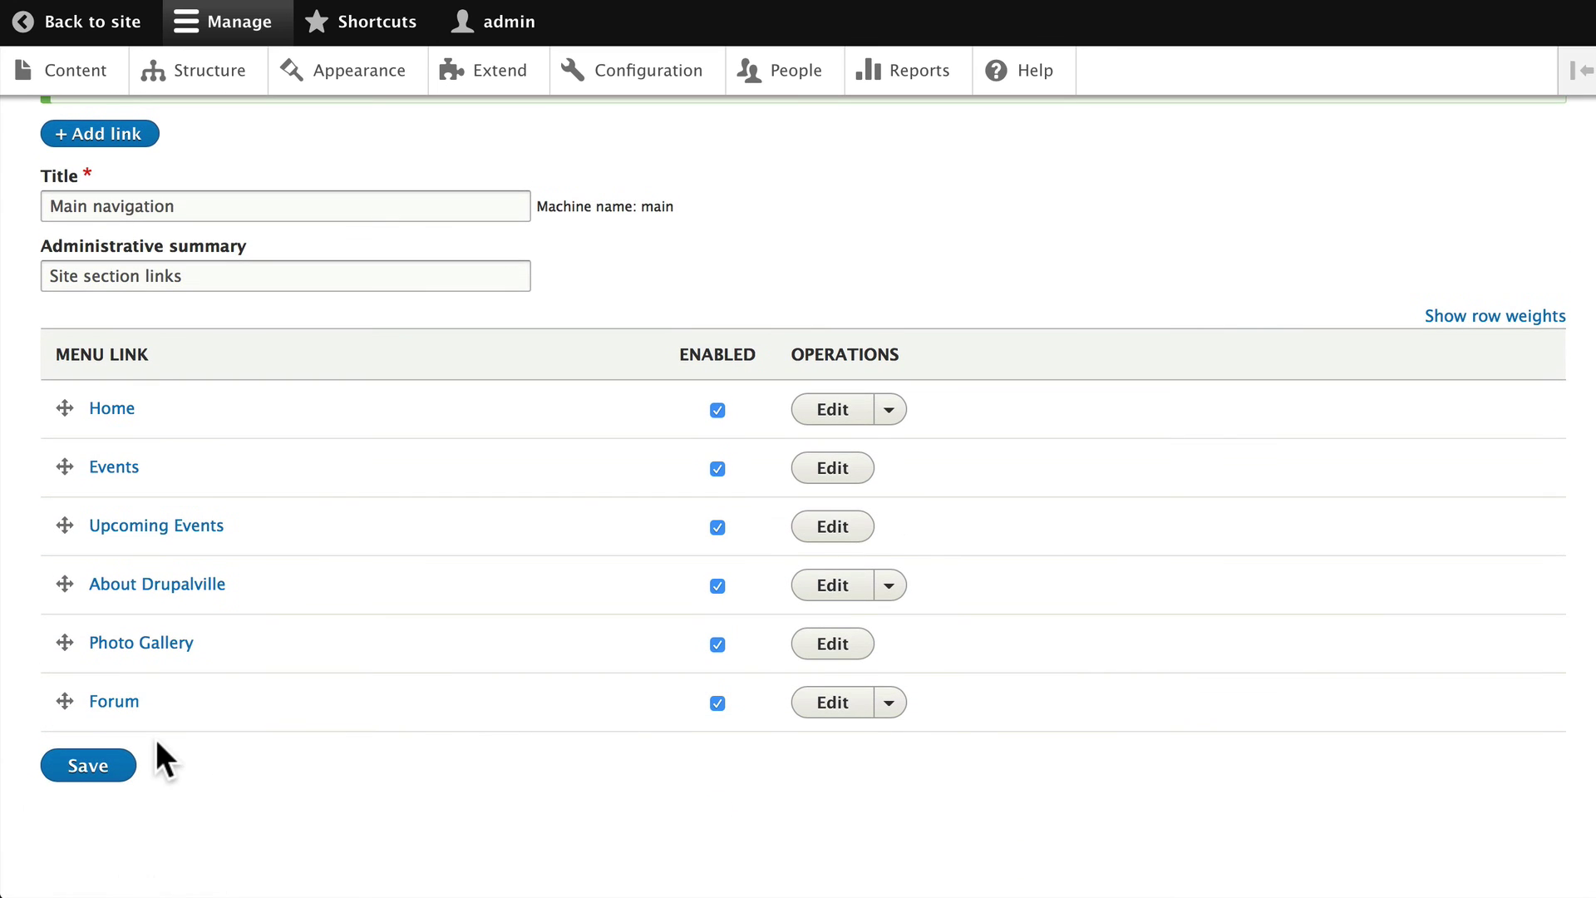
Save the Main navigation menu and return to the site to see the Forum tab.
{"action": "left_click", "coordinate": [75, 768]}
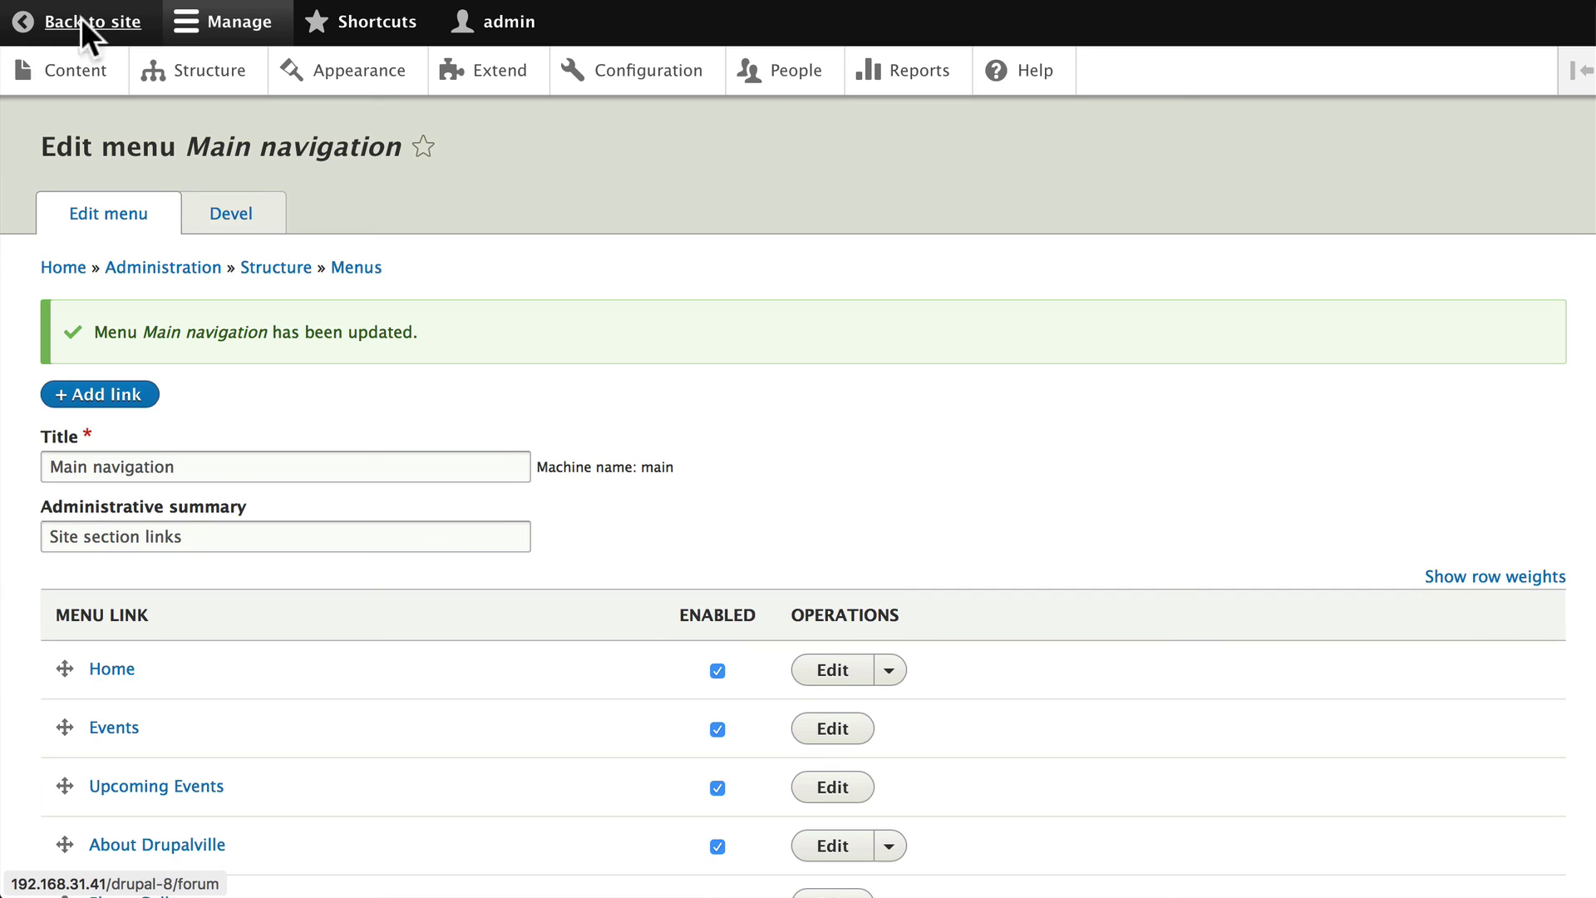
{"action": "left_click", "coordinate": [81, 18]}
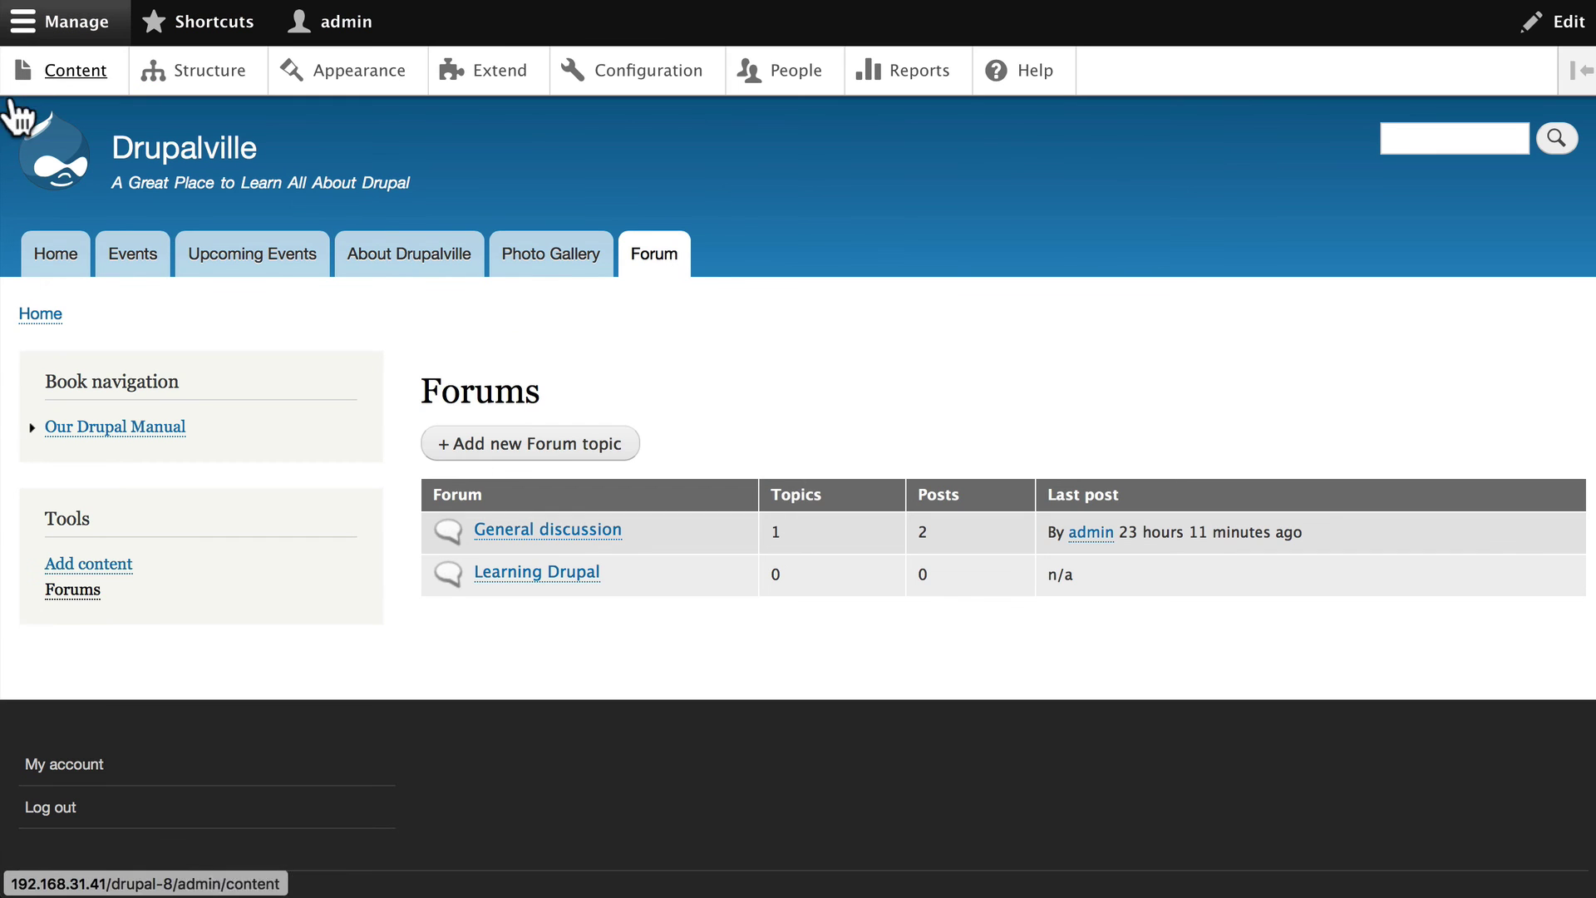